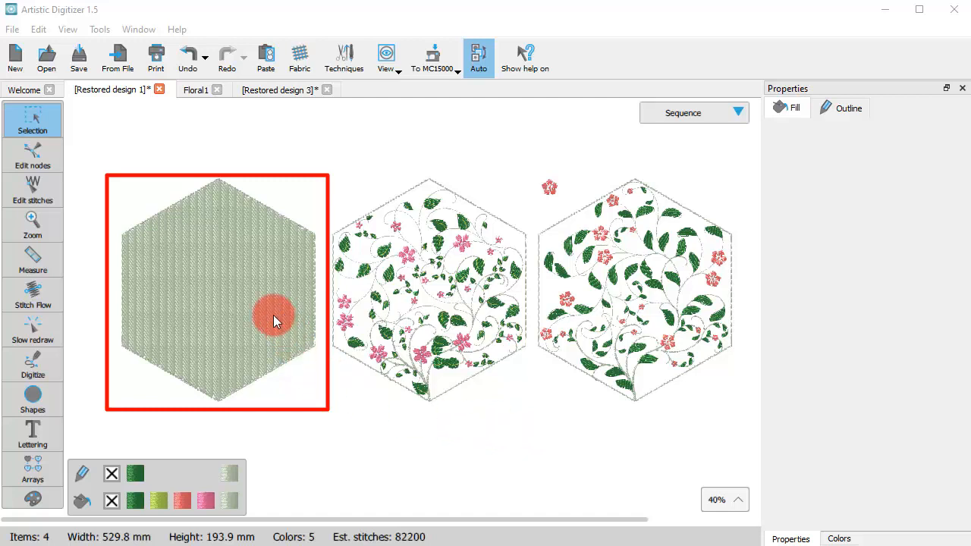
Compare the plain step-filled hexagon with the two floral vine hexagons and the separate red flower.
{"action": "left_click", "coordinate": [250, 336]}
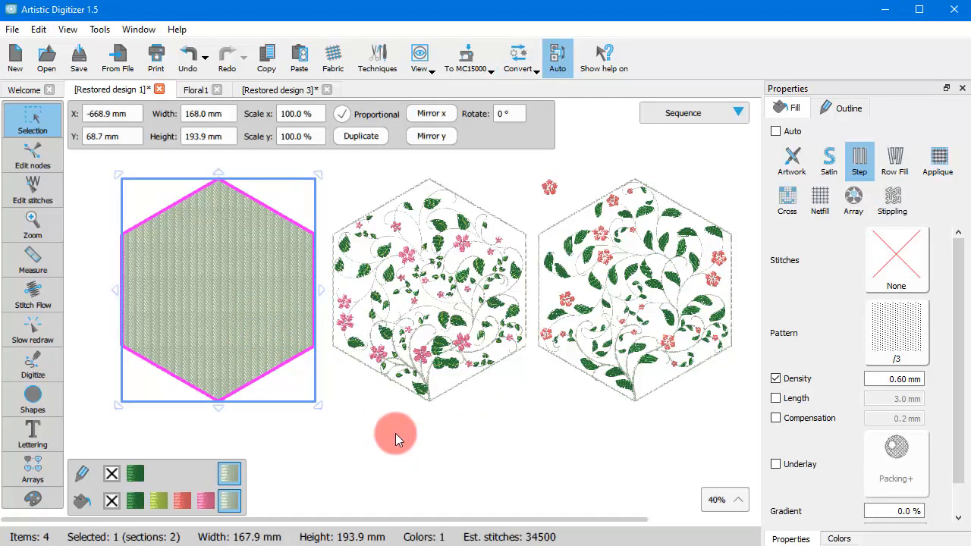
{"action": "left_click", "coordinate": [446, 349]}
{"action": "scroll", "coordinate": [432, 341], "scroll_direction": "up", "scroll_amount": 4}
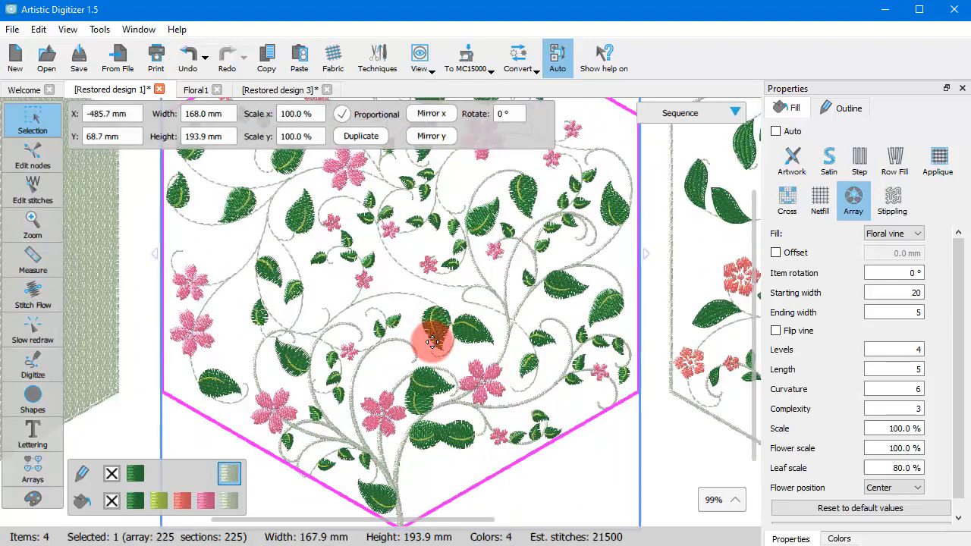
{"action": "scroll", "coordinate": [385, 337], "scroll_direction": "down", "scroll_amount": 4}
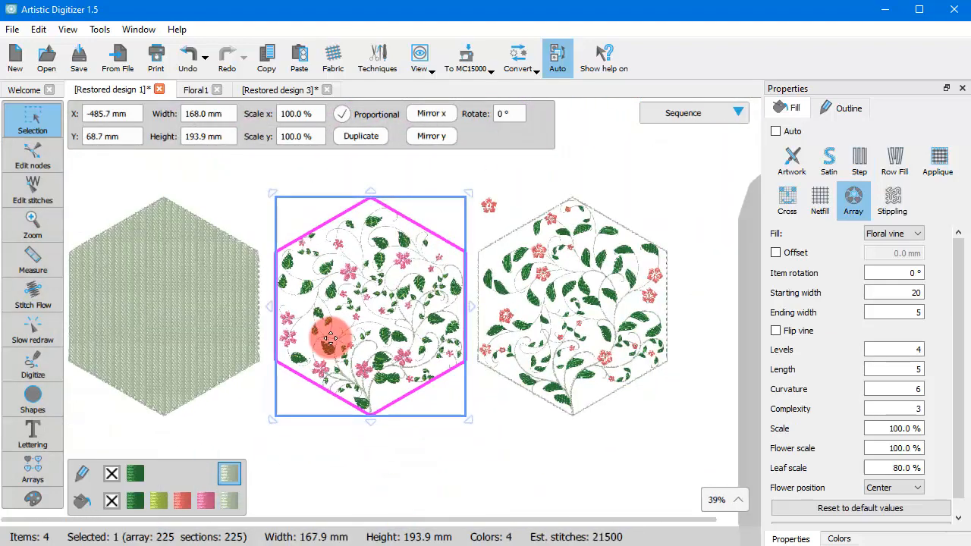
{"action": "scroll", "coordinate": [607, 190], "scroll_direction": "up", "scroll_amount": 3}
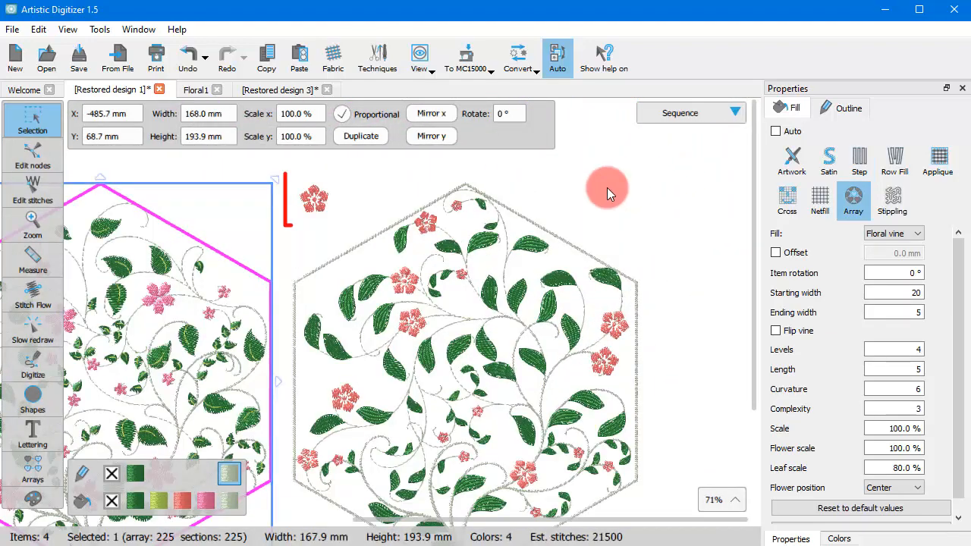
{"action": "left_click", "coordinate": [312, 199]}
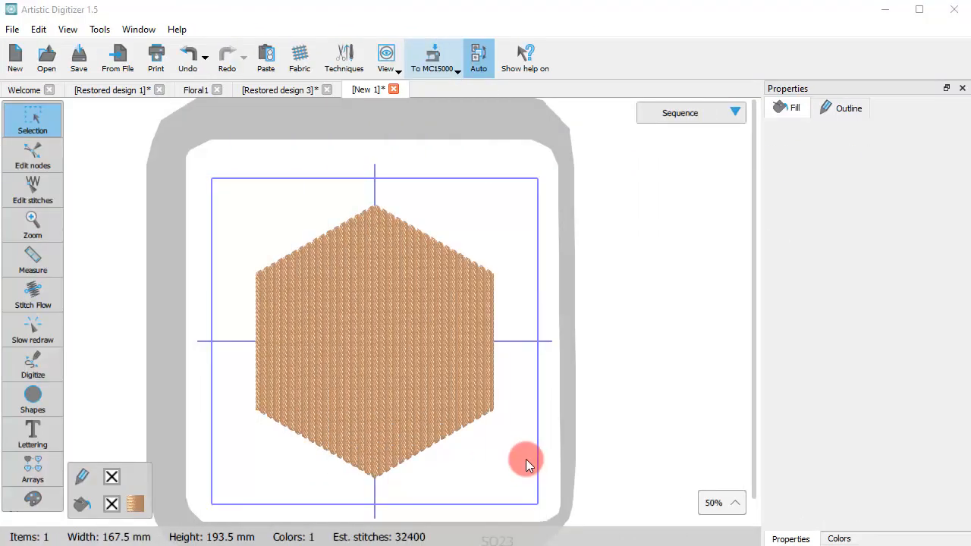
Select the brown step-filled hexagon and run Create floral on it to open the Floral Library.
{"action": "left_click", "coordinate": [405, 367]}
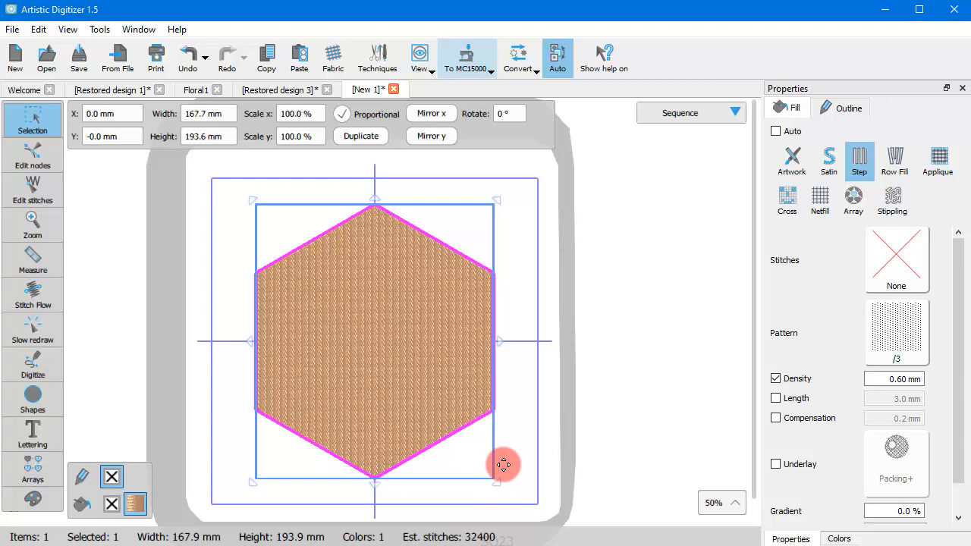
{"action": "right_click", "coordinate": [335, 276]}
{"action": "mouse_move", "coordinate": [398, 336]}
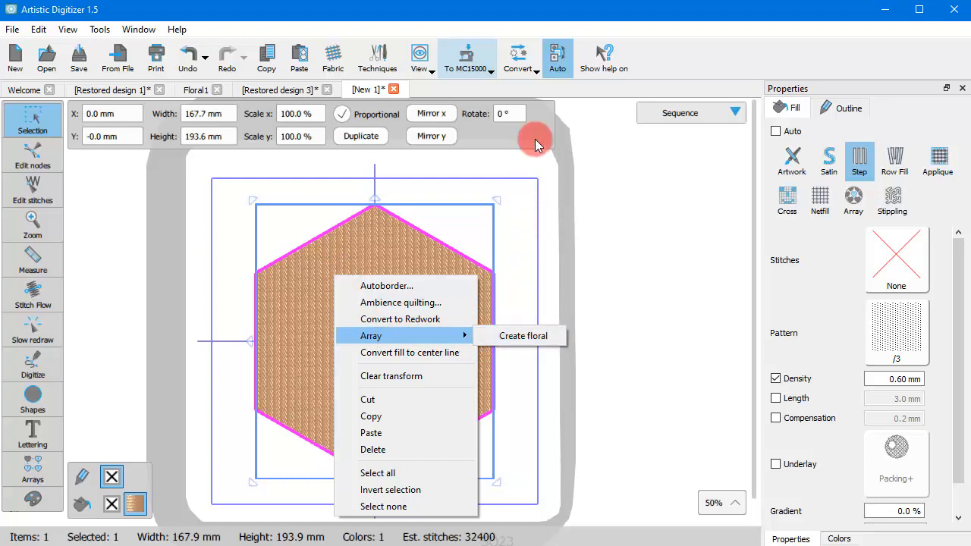
{"action": "left_click", "coordinate": [523, 53]}
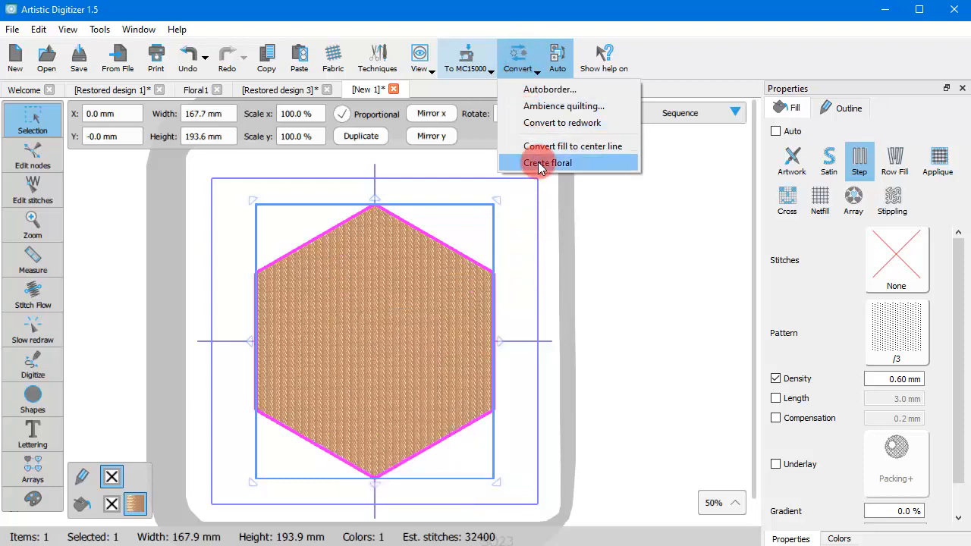
{"action": "left_click", "coordinate": [540, 164]}
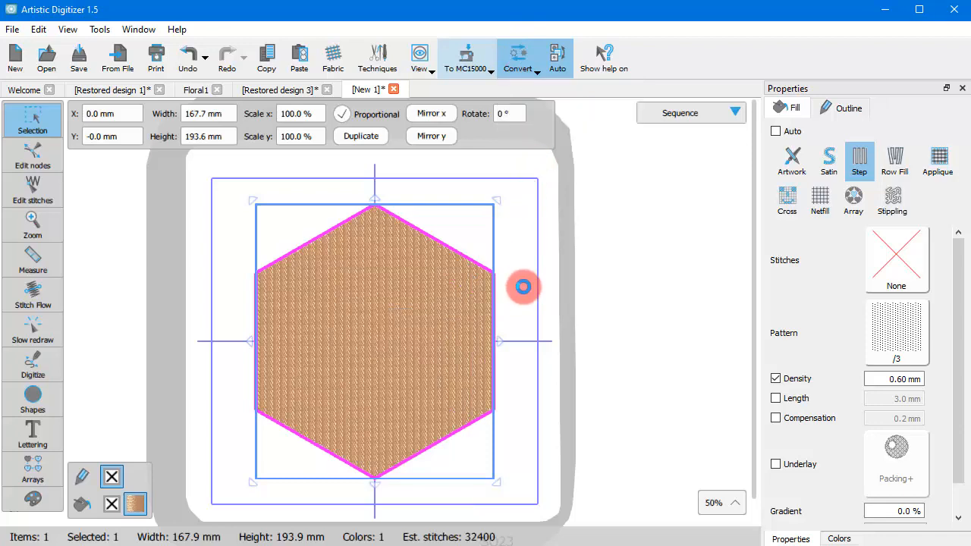
{"action": "left_click", "coordinate": [518, 290]}
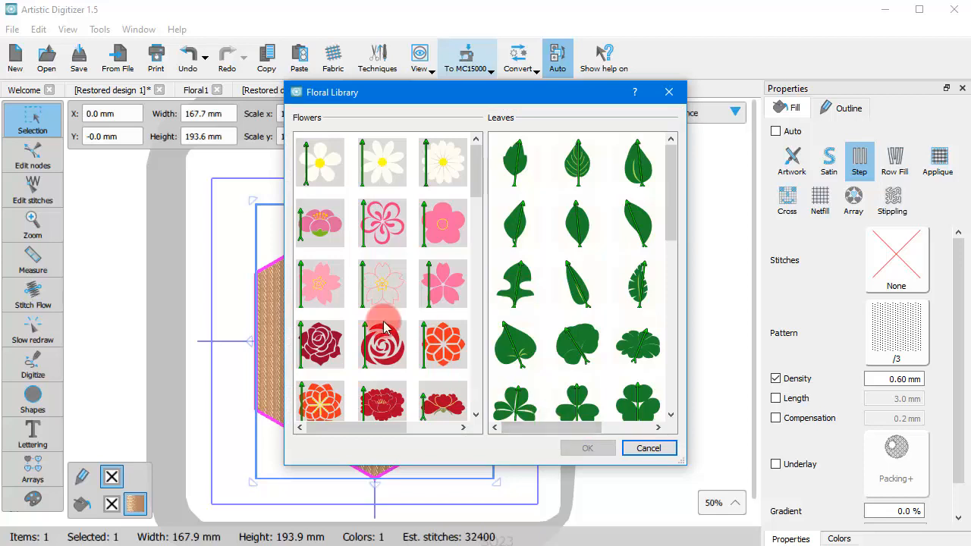
Fill the hexagon with a floral vine using the purple tulip-like flower and the narrow slanted leaf from the library.
{"action": "left_click_drag", "start_coordinate": [478, 180], "coordinate": [486, 285]}
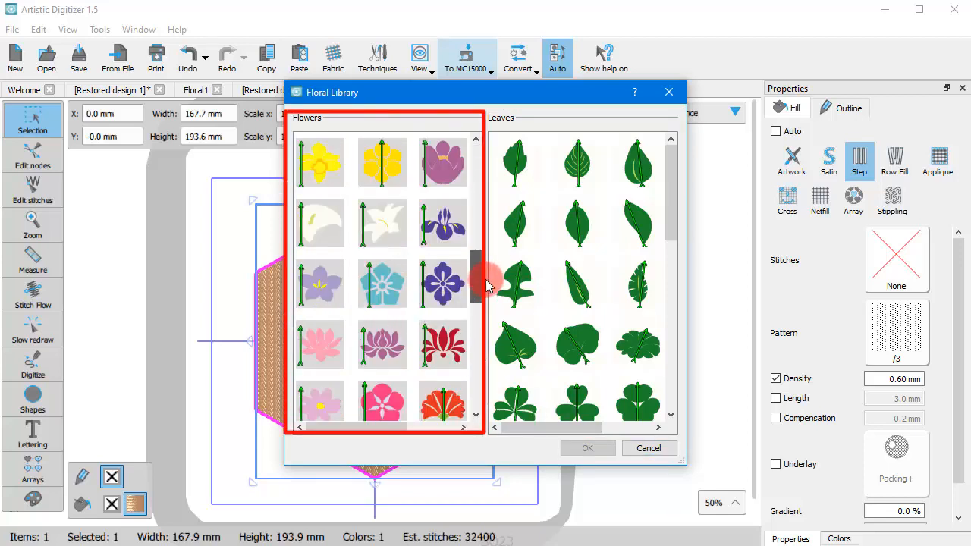
{"action": "left_click", "coordinate": [449, 176]}
{"action": "scroll", "coordinate": [531, 304], "scroll_direction": "down", "scroll_amount": 10}
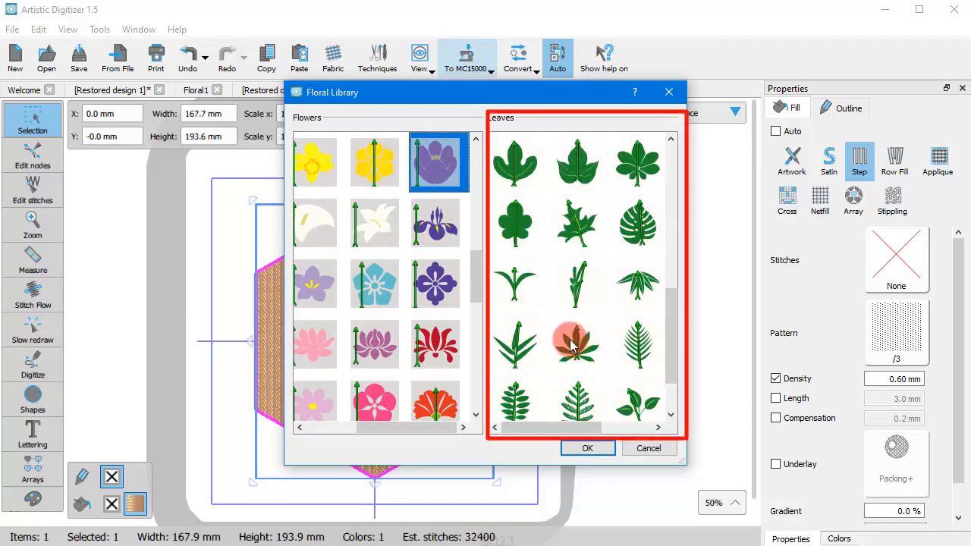
{"action": "scroll", "coordinate": [556, 319], "scroll_direction": "up", "scroll_amount": 10}
{"action": "left_click", "coordinate": [633, 220]}
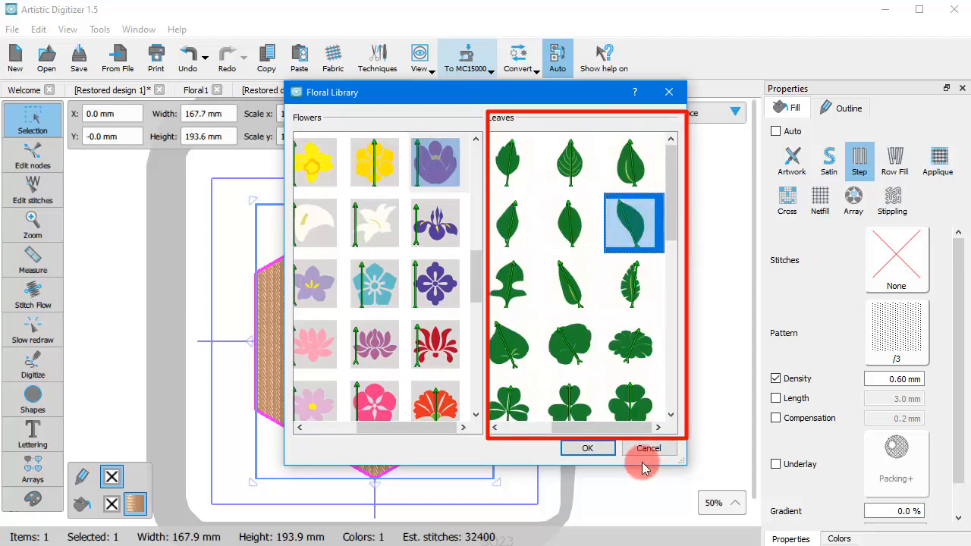
{"action": "left_click", "coordinate": [567, 285]}
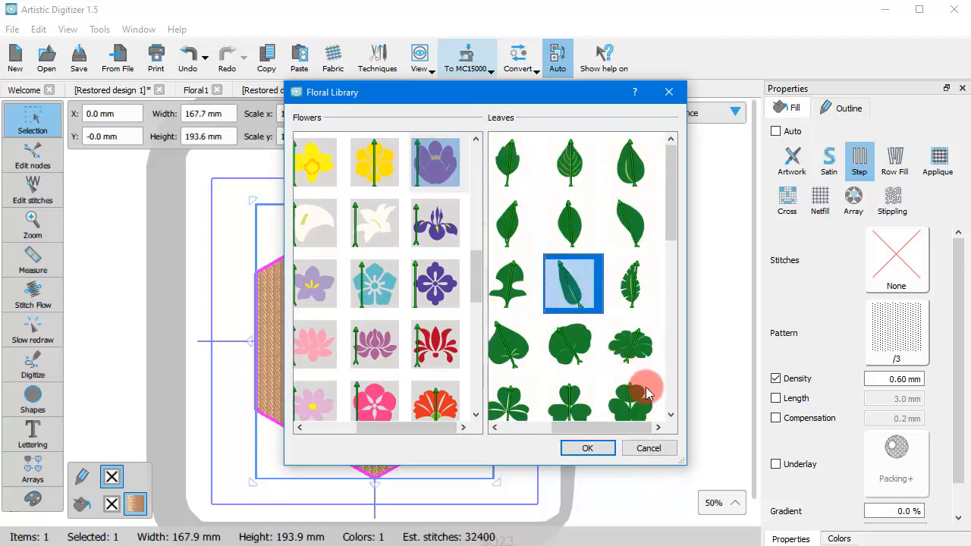
{"action": "left_click", "coordinate": [589, 449]}
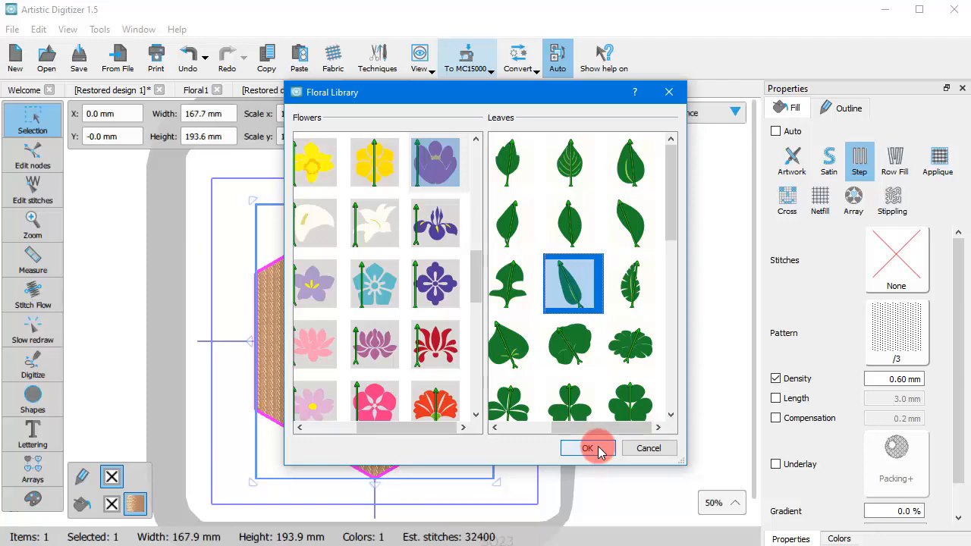
{"action": "left_click", "coordinate": [598, 449]}
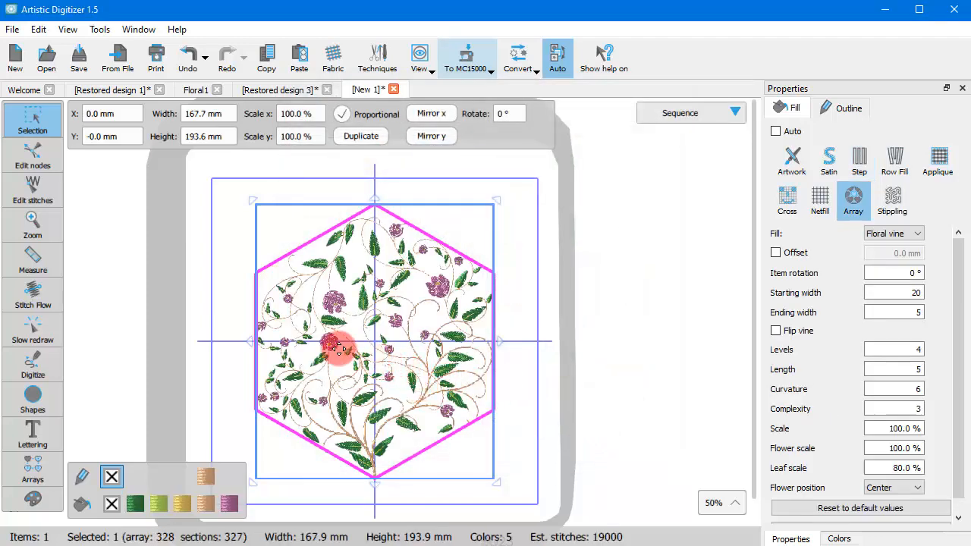
{"action": "scroll", "coordinate": [328, 339], "scroll_direction": "up", "scroll_amount": 5}
{"action": "scroll", "coordinate": [325, 330], "scroll_direction": "up", "scroll_amount": 7}
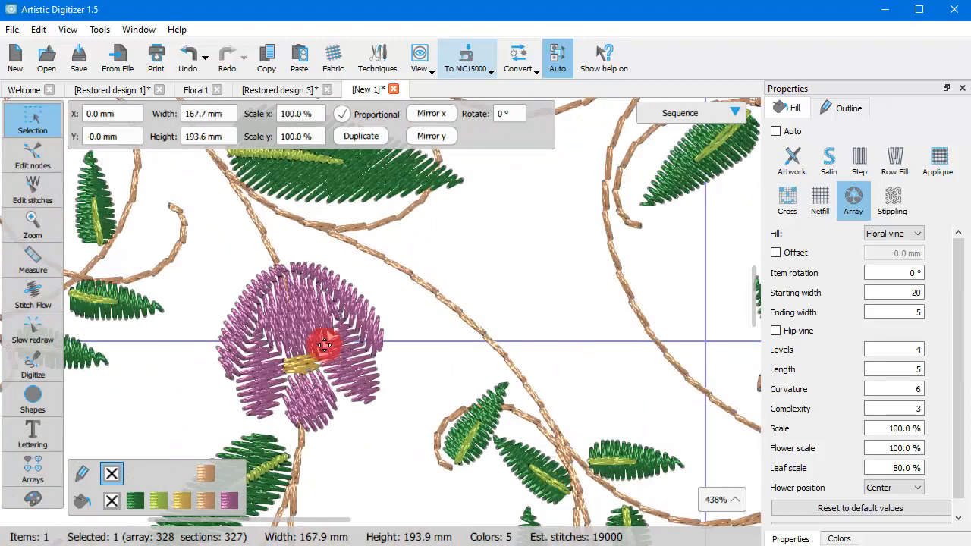
{"action": "scroll", "coordinate": [324, 345], "scroll_direction": "down", "scroll_amount": 8}
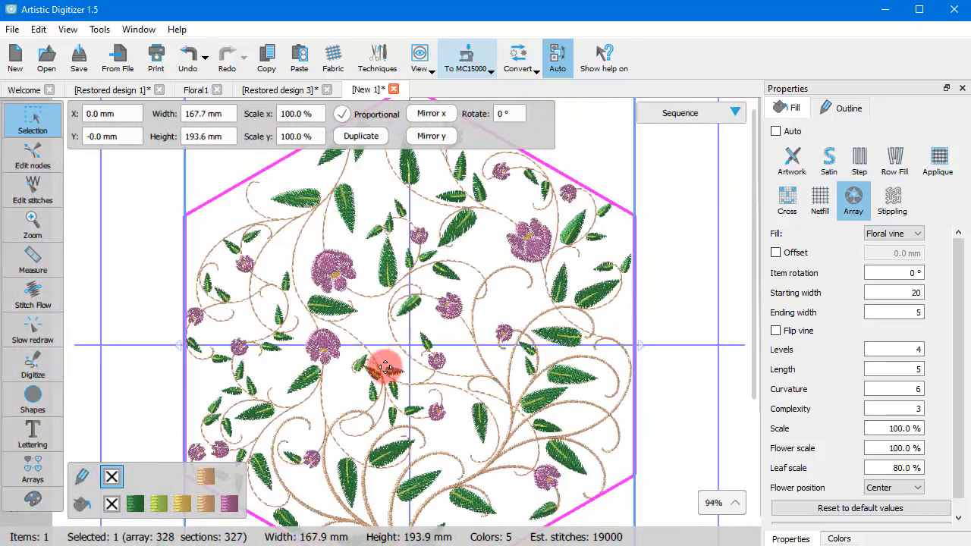
{"action": "scroll", "coordinate": [463, 387], "scroll_direction": "down", "scroll_amount": 3}
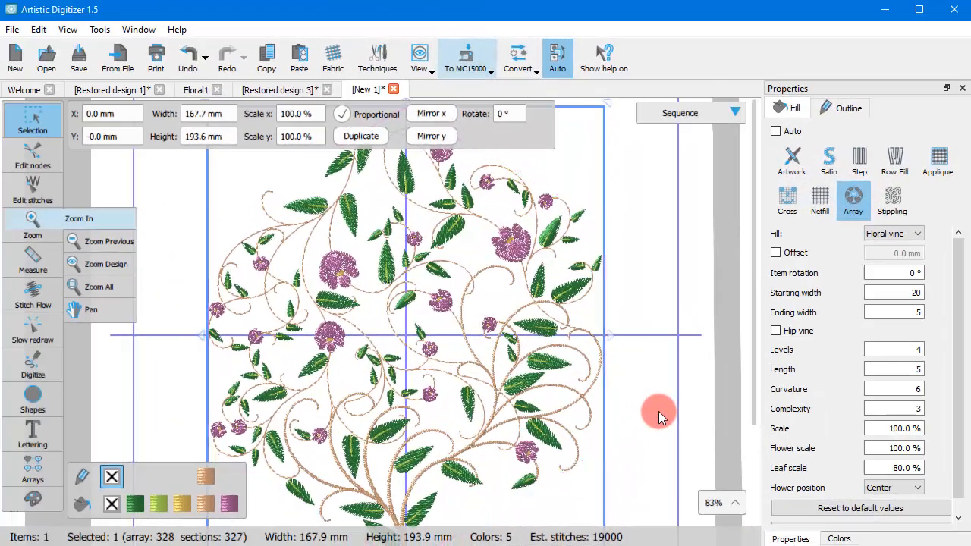
Edit the hexagon's floral array to use the pink five-petal notched flower and the heart-shaped leaf.
{"action": "left_click", "coordinate": [660, 416]}
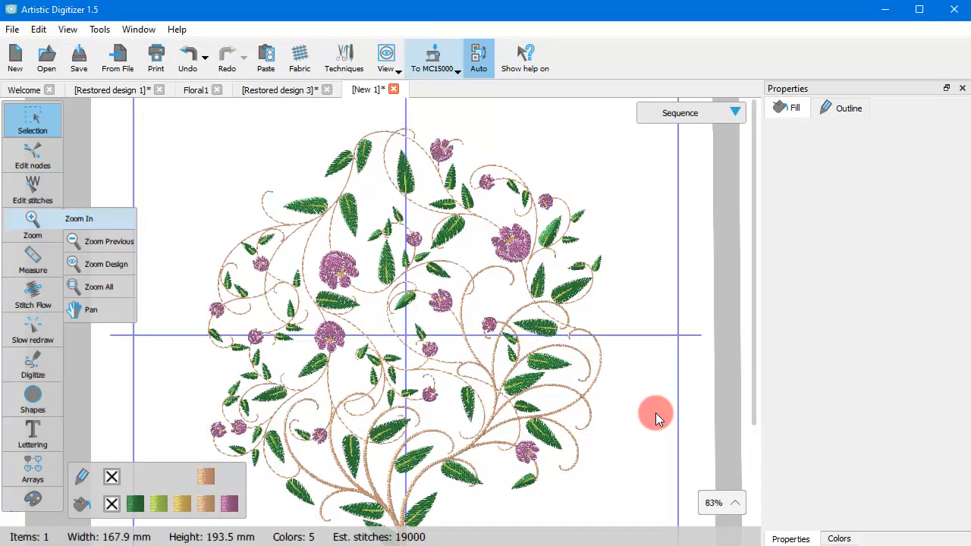
{"action": "left_click", "coordinate": [552, 396]}
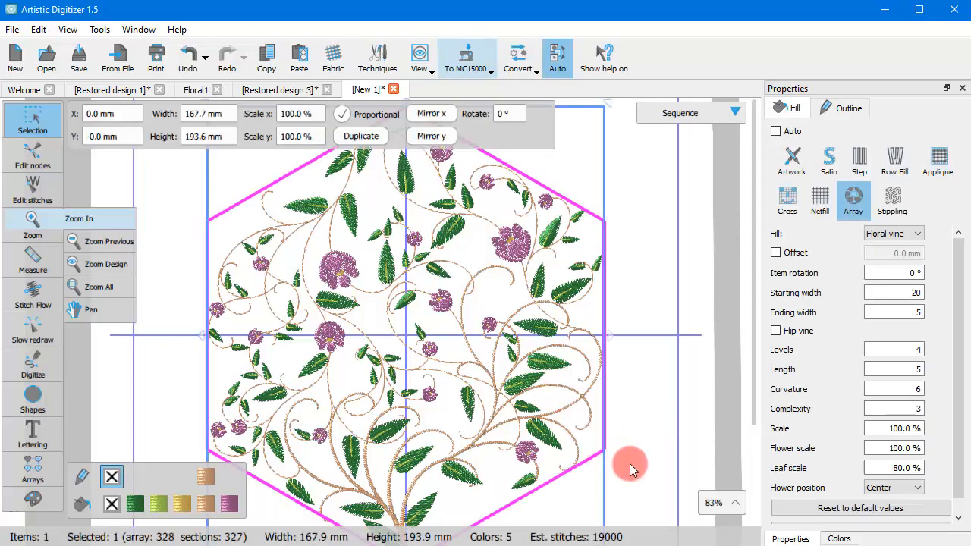
{"action": "right_click", "coordinate": [442, 264]}
{"action": "mouse_move", "coordinate": [510, 343]}
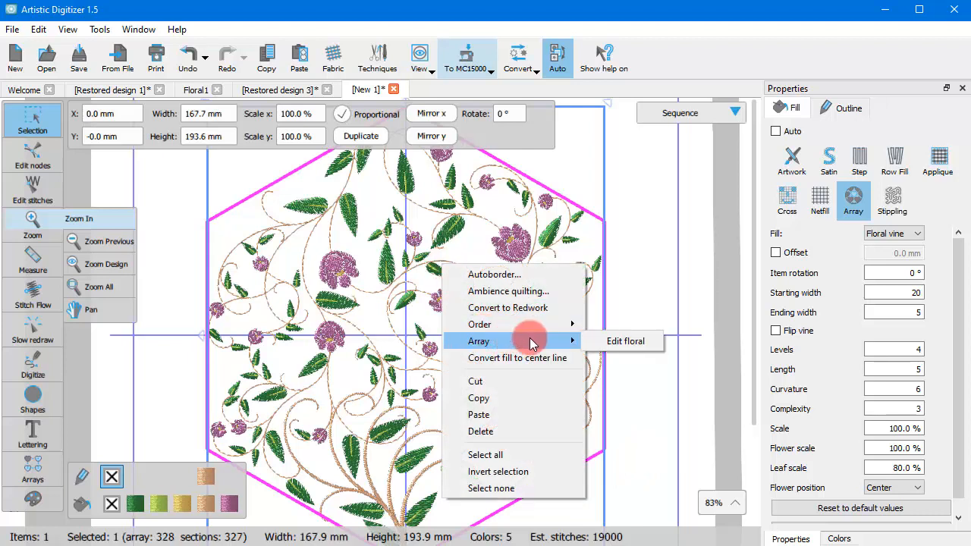
{"action": "left_click", "coordinate": [622, 343]}
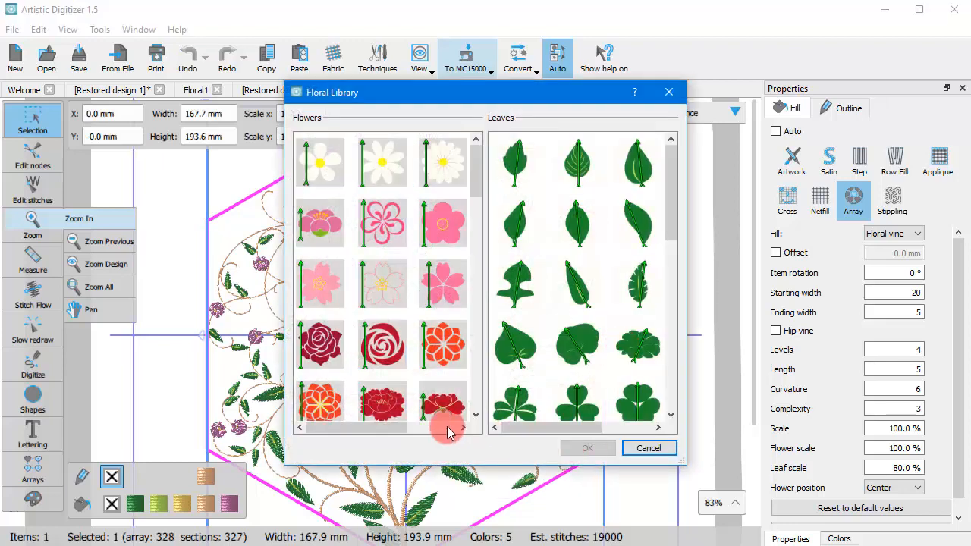
{"action": "left_click", "coordinate": [446, 292]}
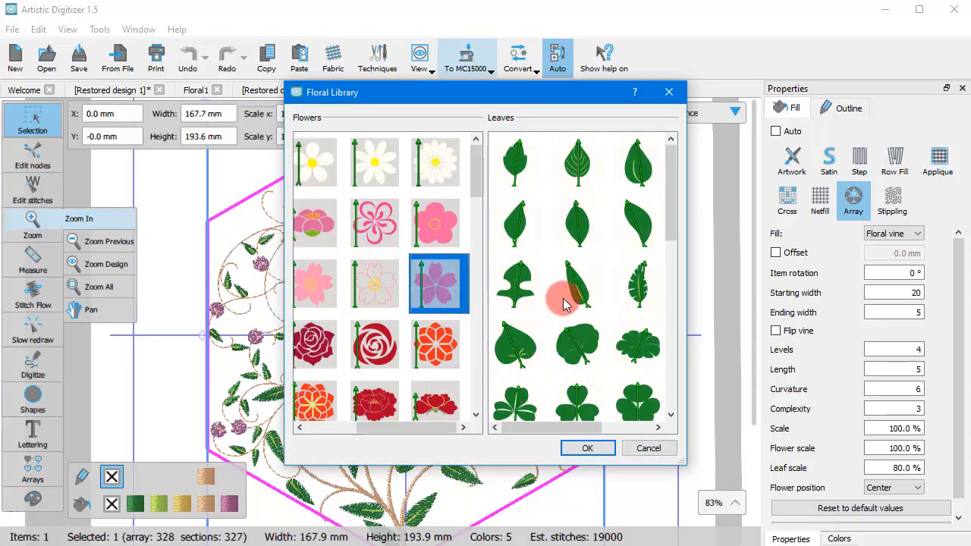
{"action": "left_click", "coordinate": [523, 336]}
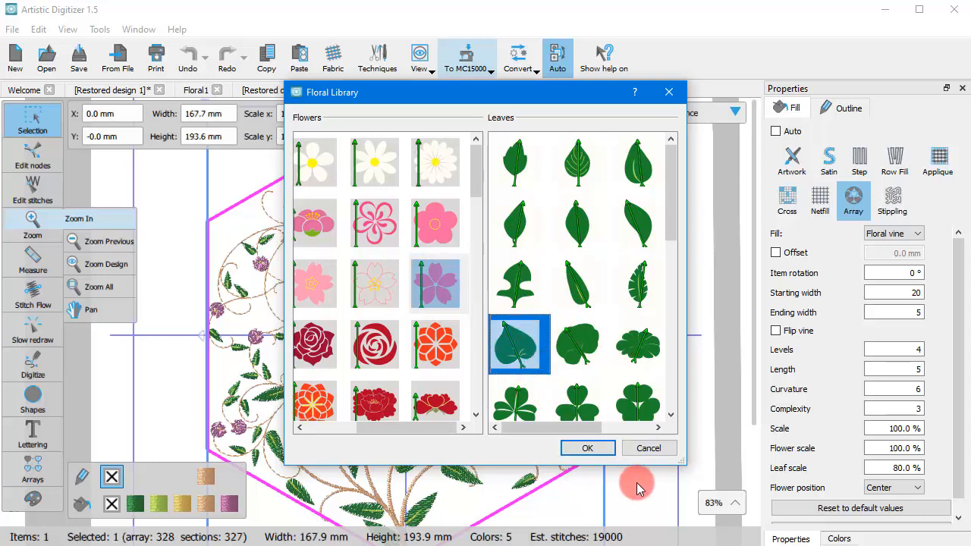
{"action": "left_click", "coordinate": [590, 449]}
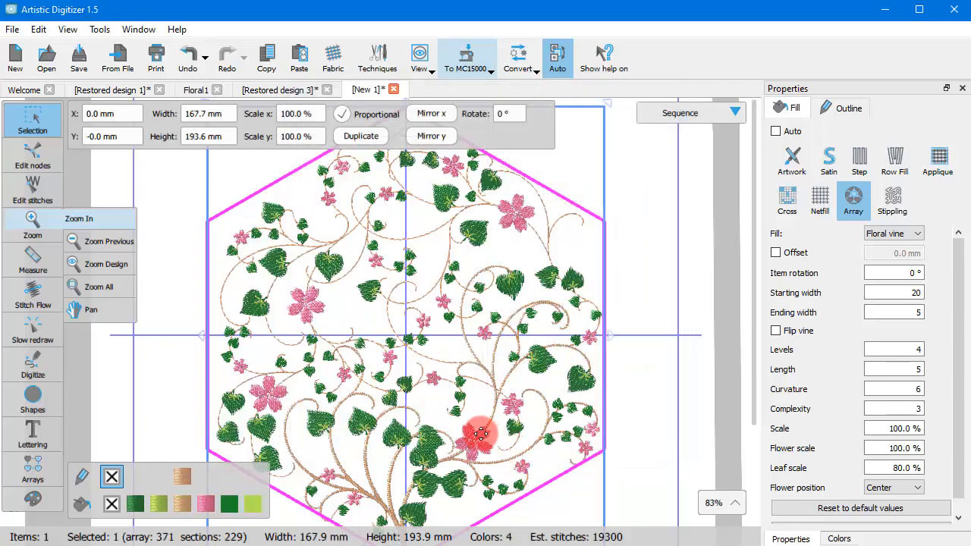
{"action": "left_click", "coordinate": [489, 446]}
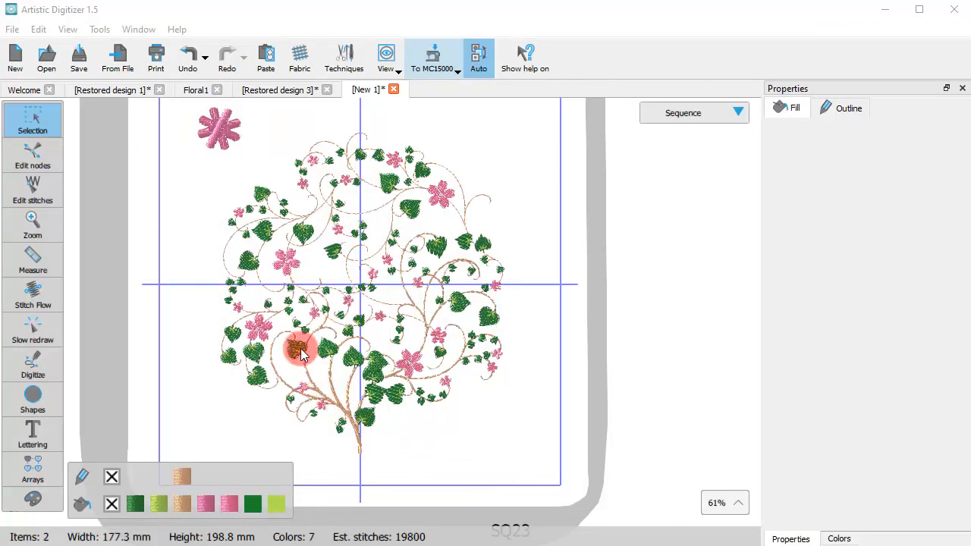
Select the floral hexagon together with the separate pink flower shape and add that shape as the array's flower.
{"action": "left_click", "coordinate": [342, 307]}
{"action": "left_click", "coordinate": [342, 308]}
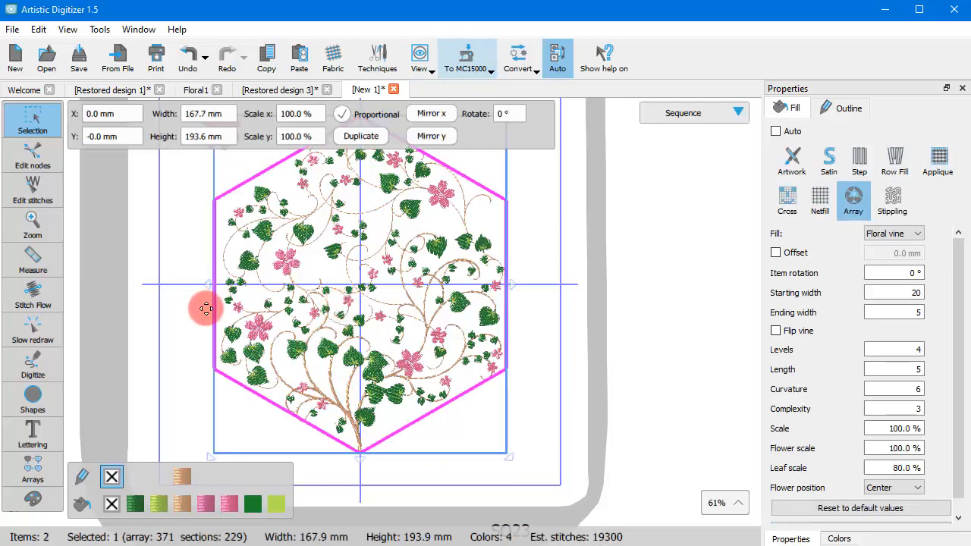
{"action": "scroll", "coordinate": [206, 304], "scroll_direction": "up", "scroll_amount": 1}
{"action": "scroll", "coordinate": [228, 321], "scroll_direction": "up", "scroll_amount": 1}
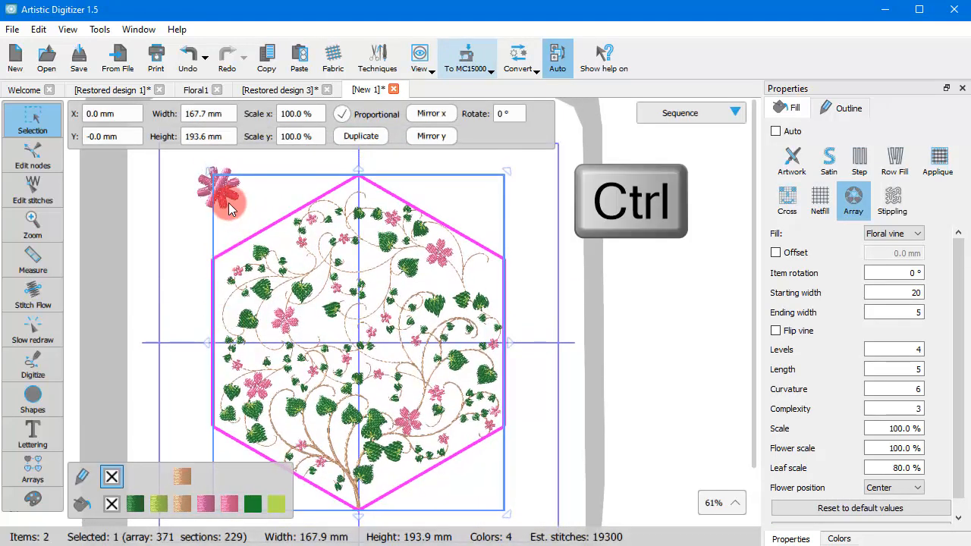
{"action": "left_click", "coordinate": [224, 200], "text": "ctrl"}
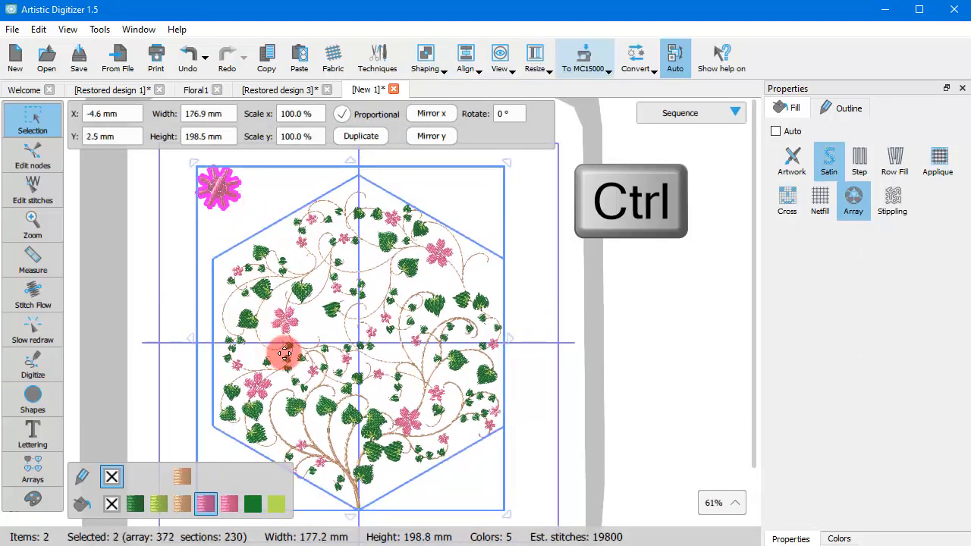
{"action": "right_click", "coordinate": [326, 255]}
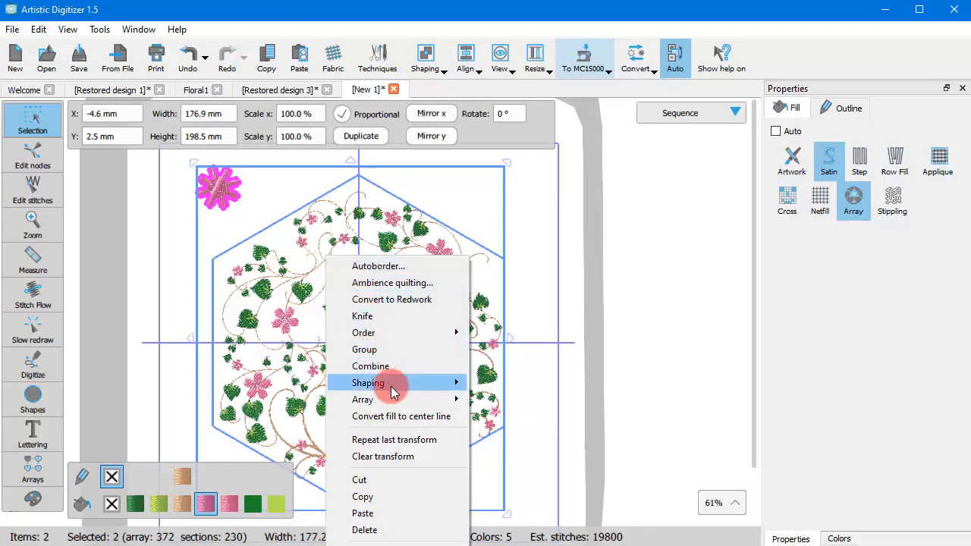
{"action": "mouse_move", "coordinate": [393, 397]}
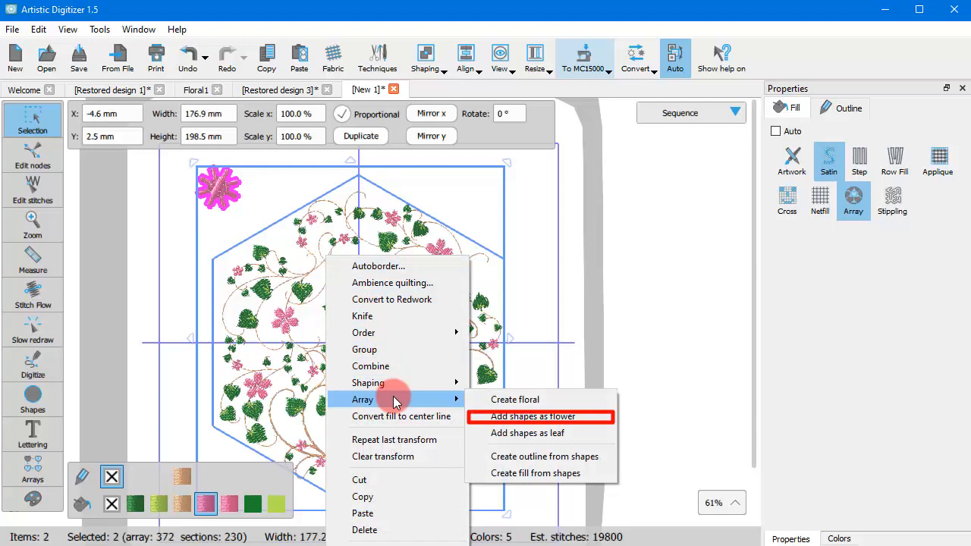
{"action": "left_click", "coordinate": [519, 417]}
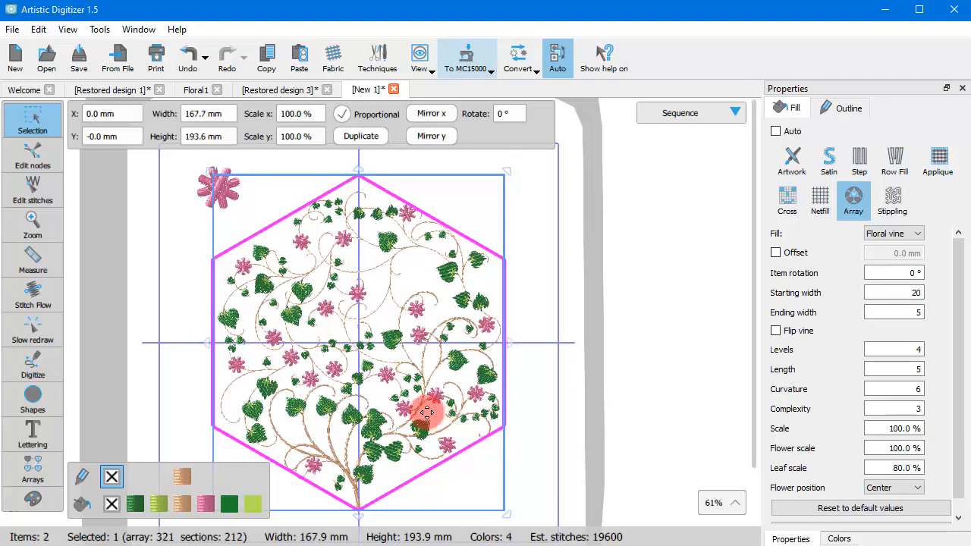
{"action": "scroll", "coordinate": [351, 413], "scroll_direction": "up", "scroll_amount": 3}
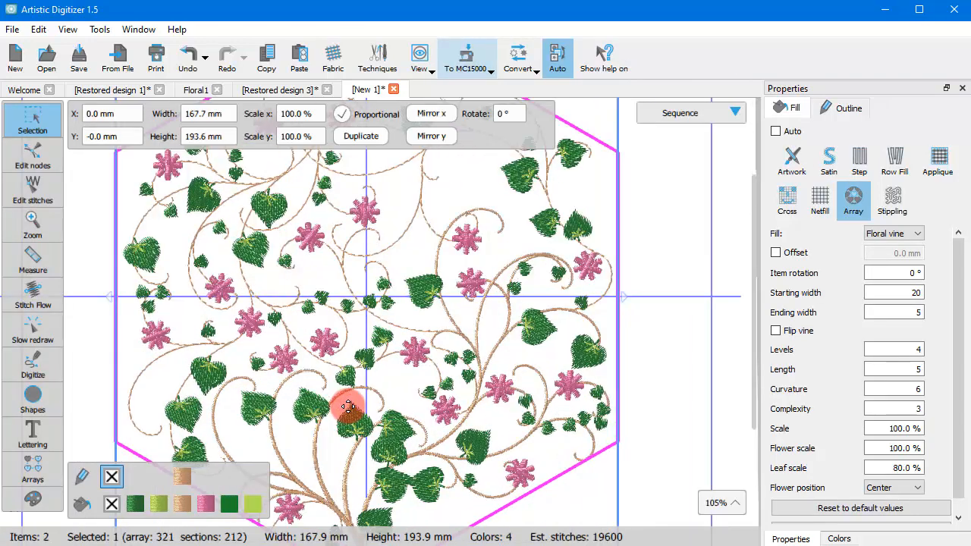
{"action": "scroll", "coordinate": [349, 406], "scroll_direction": "down", "scroll_amount": 2}
{"action": "scroll", "coordinate": [349, 398], "scroll_direction": "up", "scroll_amount": 2}
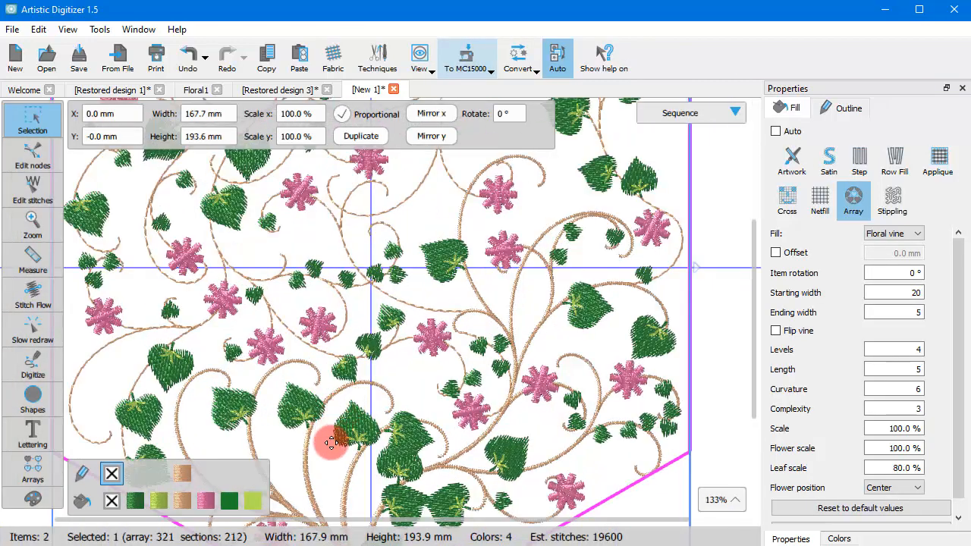
Add the separate green leaf shape as the floral hexagon's leaf, drawing its attachment line from the leaf's base up to its middle.
{"action": "scroll", "coordinate": [349, 391], "scroll_direction": "down", "scroll_amount": 2}
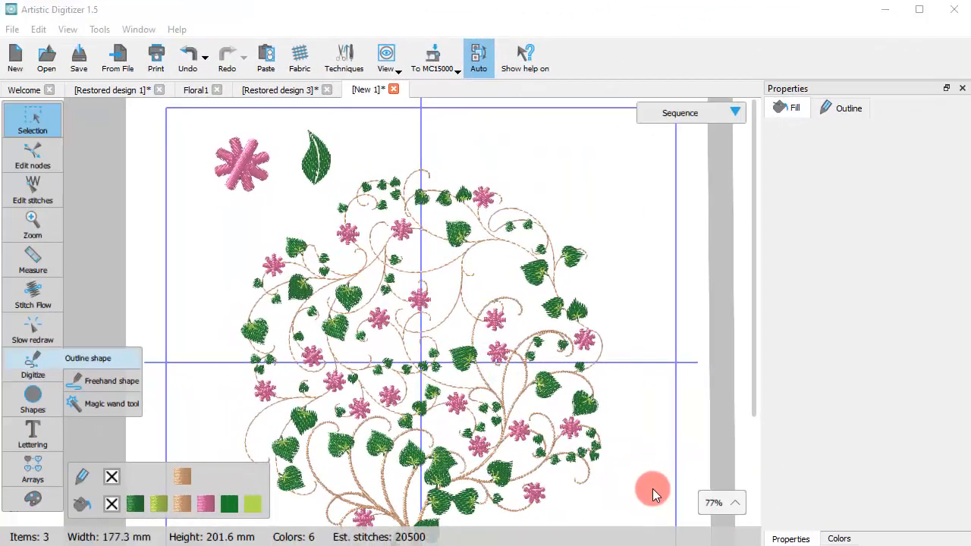
{"action": "left_click", "coordinate": [582, 410]}
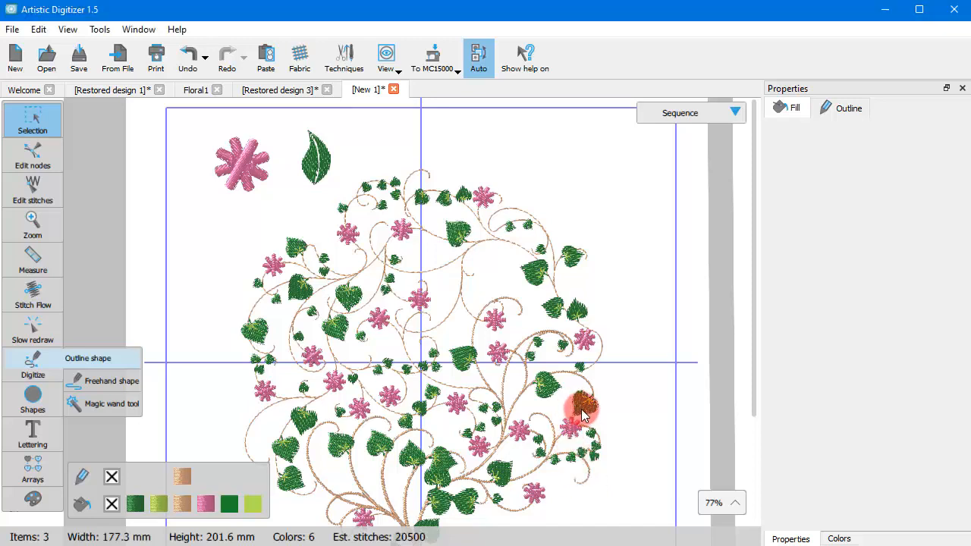
{"action": "left_click", "coordinate": [582, 410]}
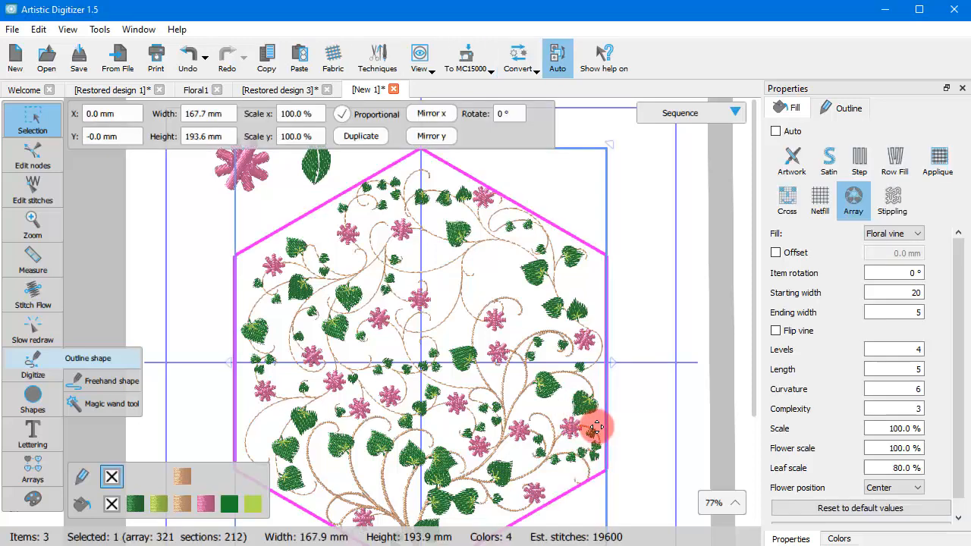
{"action": "left_click", "coordinate": [316, 176], "text": "shift"}
{"action": "right_click", "coordinate": [318, 169]}
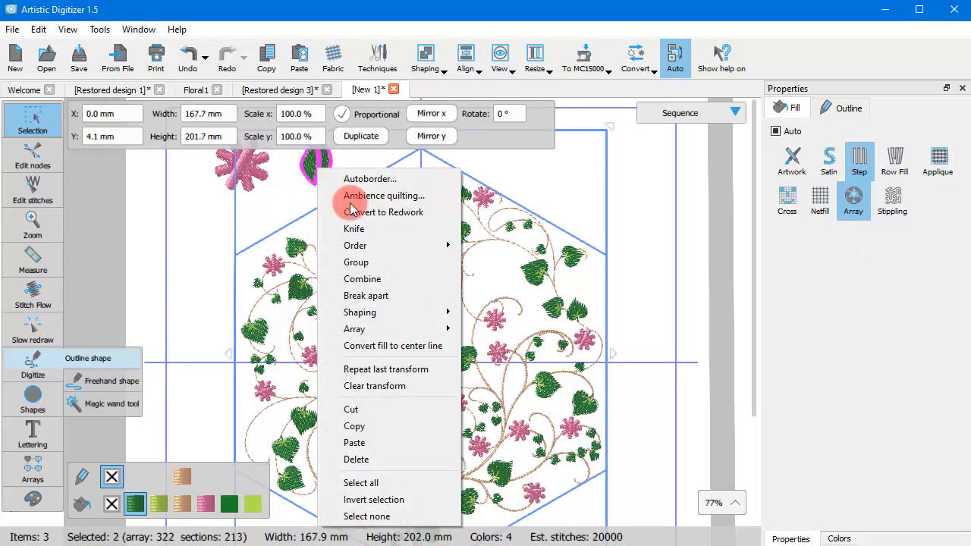
{"action": "mouse_move", "coordinate": [385, 332]}
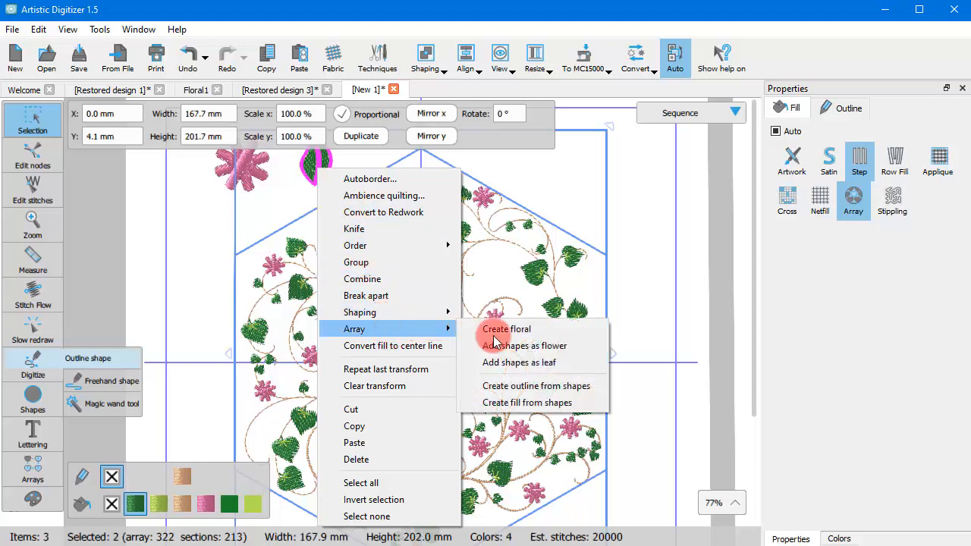
{"action": "left_click", "coordinate": [552, 363]}
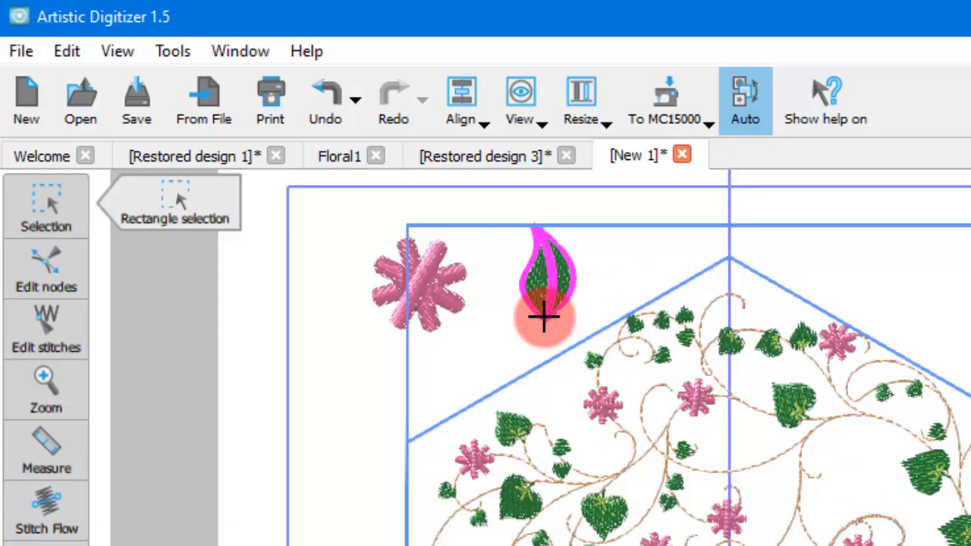
{"action": "left_click_drag", "start_coordinate": [544, 318], "coordinate": [545, 279]}
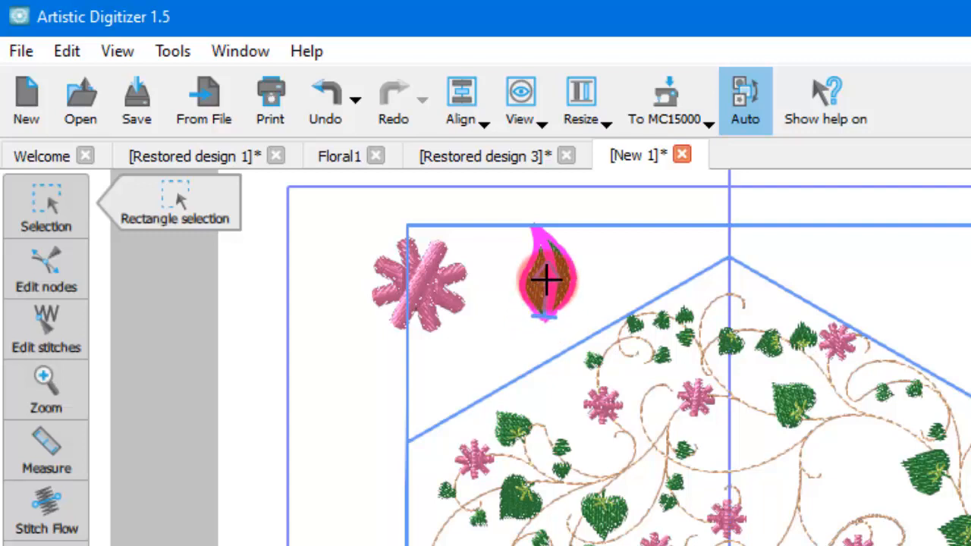
{"action": "left_click", "coordinate": [564, 508]}
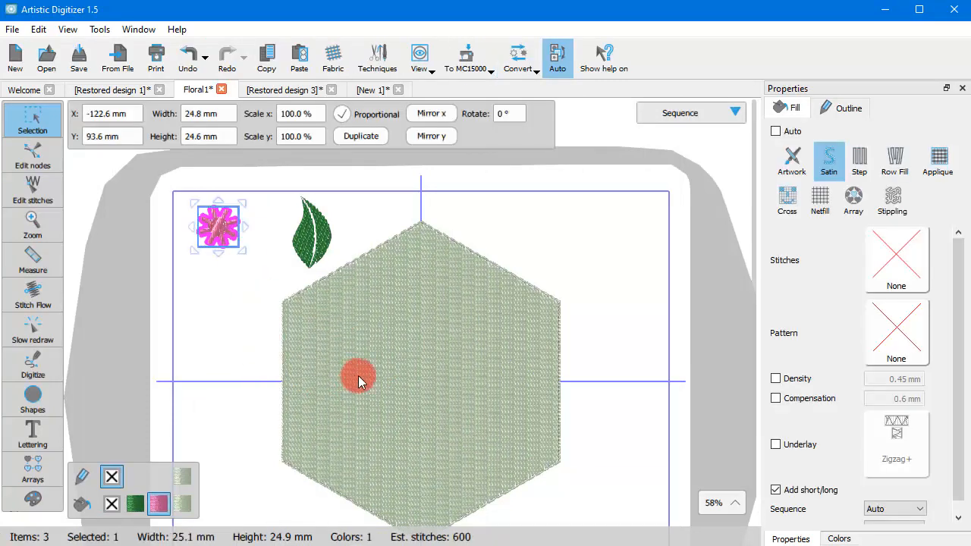
In the Floral1 design, fill the pale green hexagon with an array of the selected pink flower and set the fill to Floral vine.
{"action": "left_click", "coordinate": [384, 377], "text": "ctrl"}
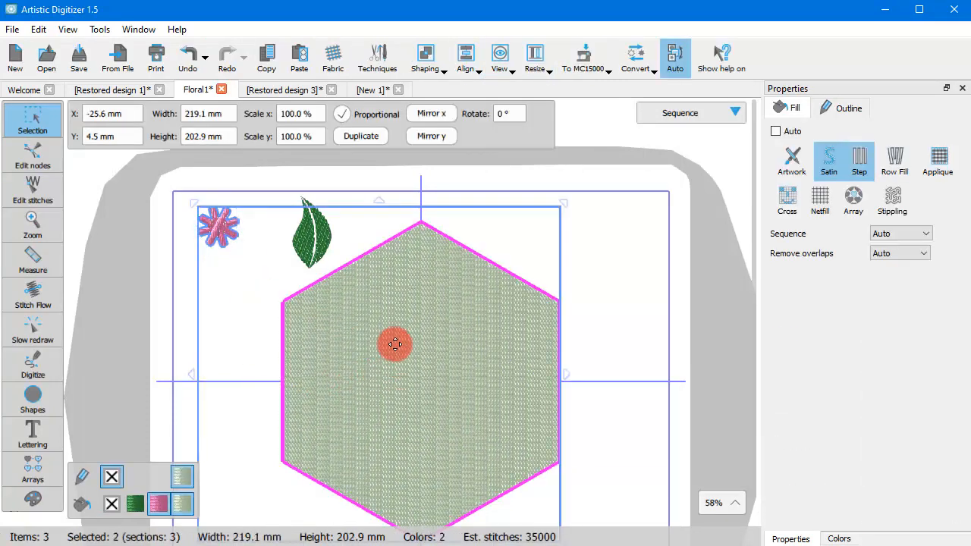
{"action": "left_click", "coordinate": [854, 201]}
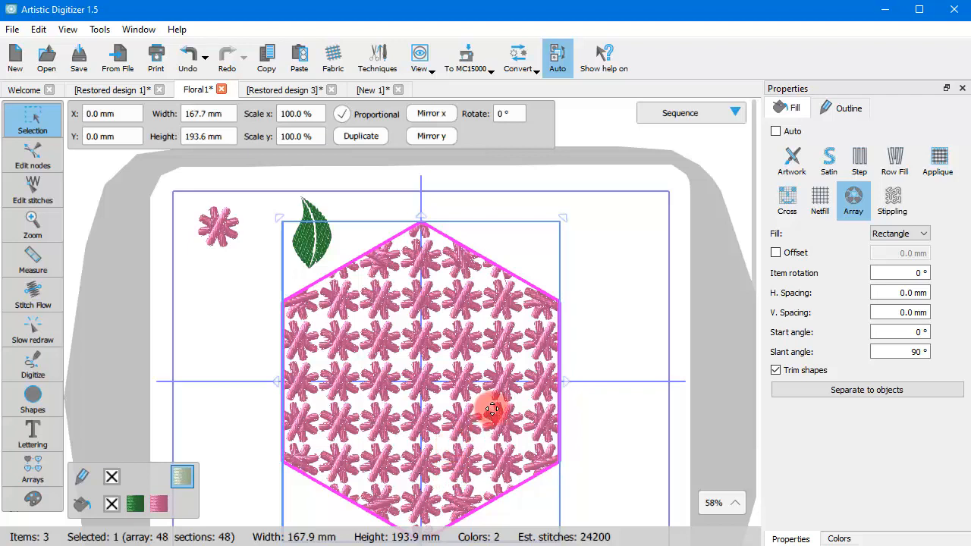
{"action": "left_click", "coordinate": [900, 233]}
{"action": "left_click", "coordinate": [891, 305]}
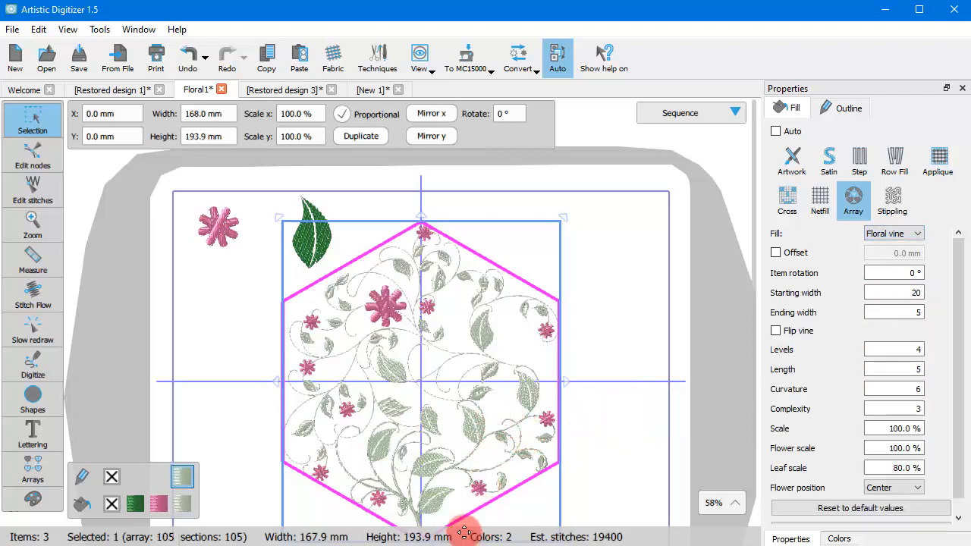
Try an offset of 5 mm on the floral vine array, reset it to 0 mm and disable the offset.
{"action": "scroll", "coordinate": [443, 419], "scroll_direction": "down", "scroll_amount": 1}
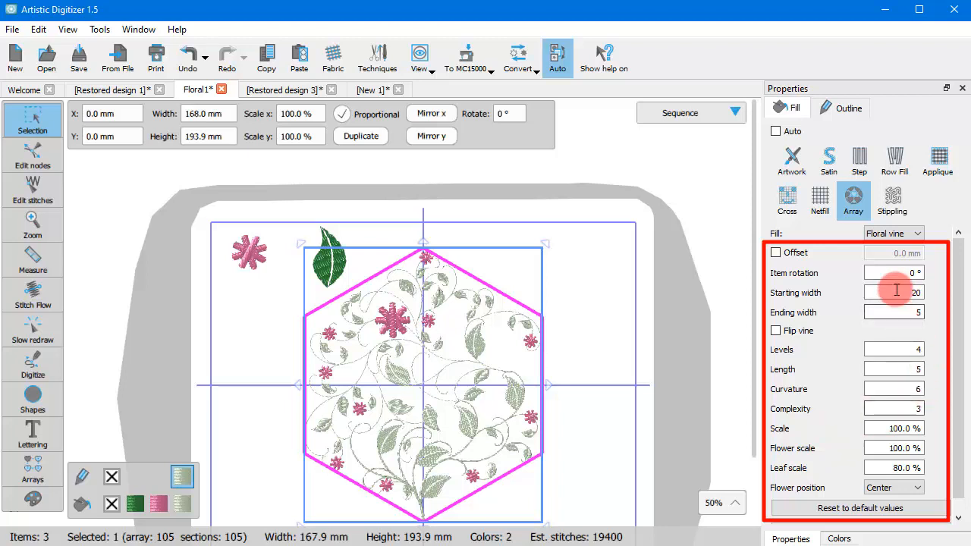
{"action": "left_click", "coordinate": [775, 253]}
{"action": "left_click", "coordinate": [874, 251]}
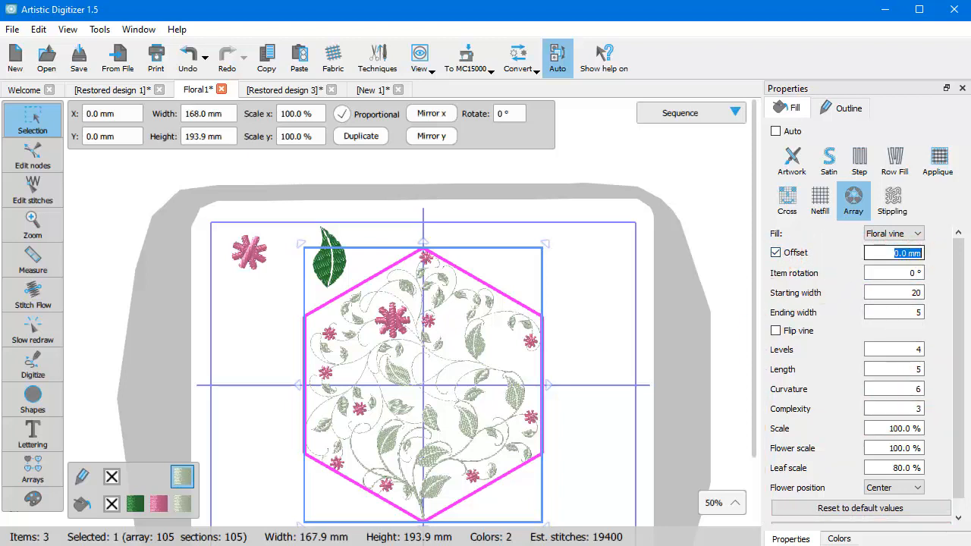
{"action": "type", "text": "5"}
{"action": "key", "text": "Return"}
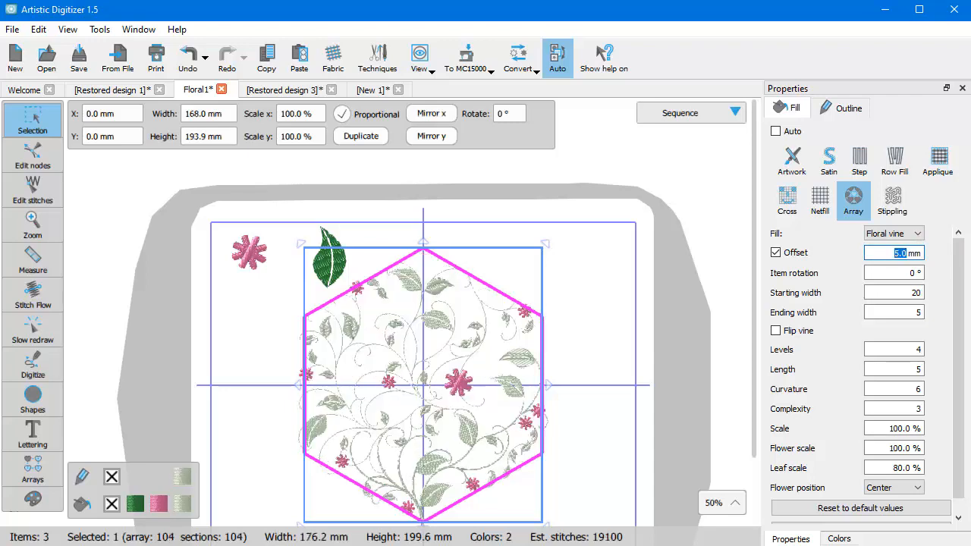
{"action": "scroll", "coordinate": [402, 291], "scroll_direction": "up", "scroll_amount": 5}
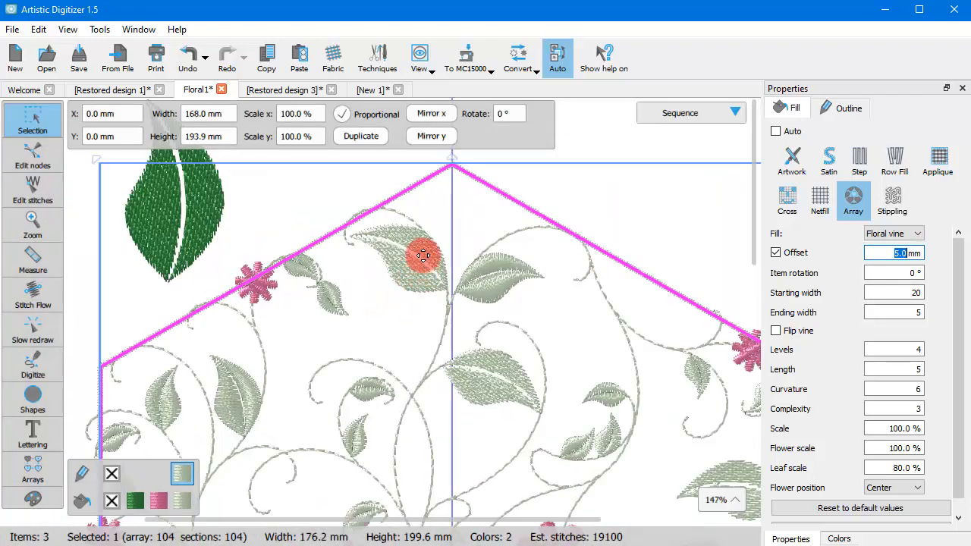
{"action": "scroll", "coordinate": [422, 250], "scroll_direction": "down", "scroll_amount": 3}
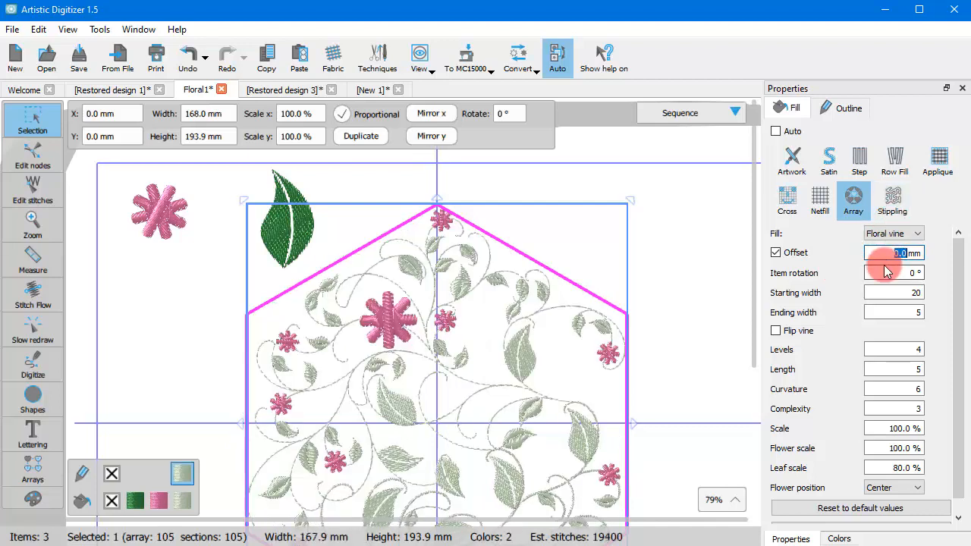
{"action": "left_click", "coordinate": [796, 253]}
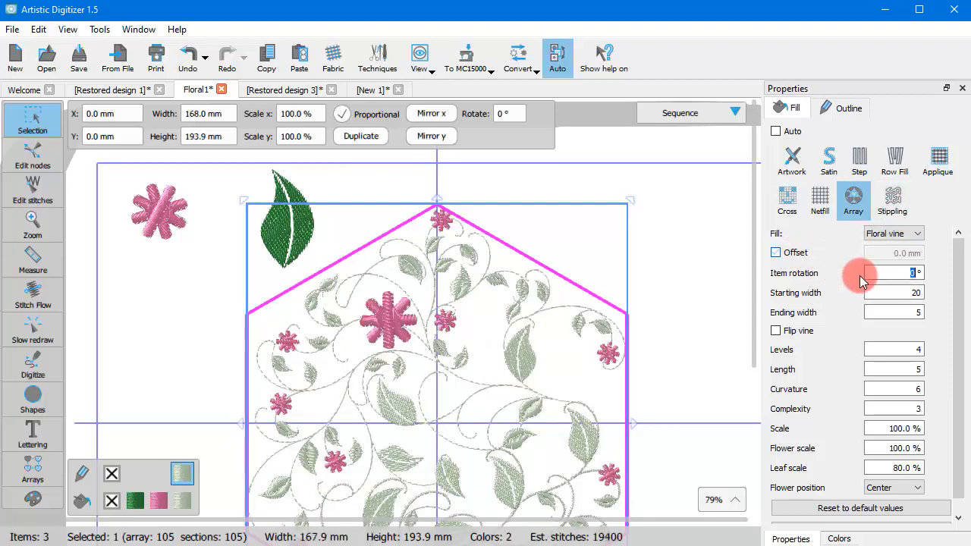
Set the item rotation of the hexagon's floral vine array to 45°.
{"action": "type", "text": "4"}
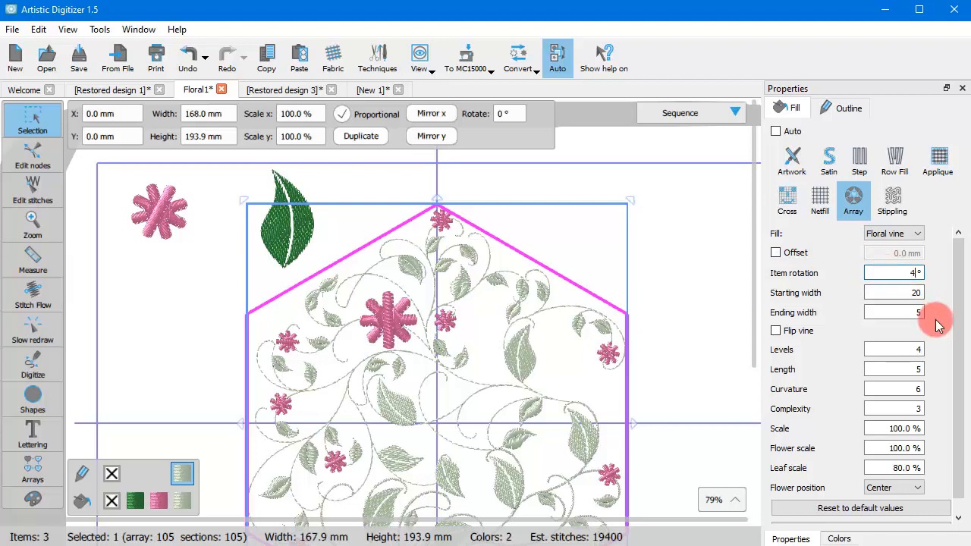
{"action": "type", "text": "5"}
{"action": "key", "text": "Return"}
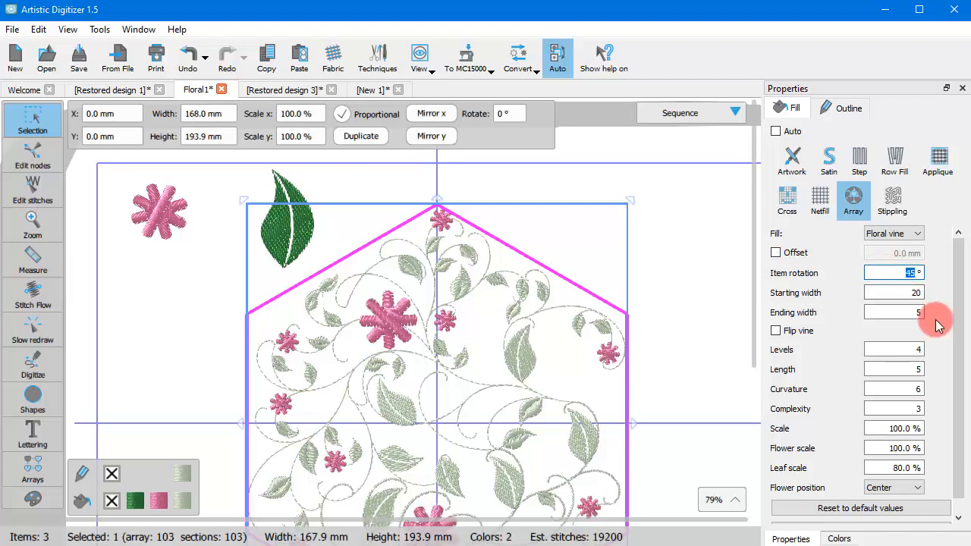
Set the vine's starting width to 30 and its ending width to 10.
{"action": "left_click", "coordinate": [904, 293]}
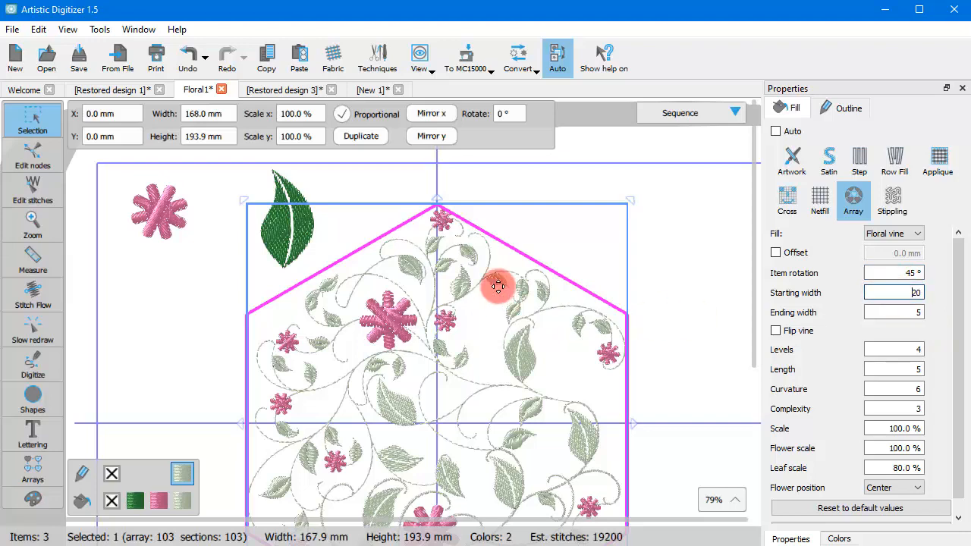
{"action": "scroll", "coordinate": [501, 277], "scroll_direction": "down", "scroll_amount": 5}
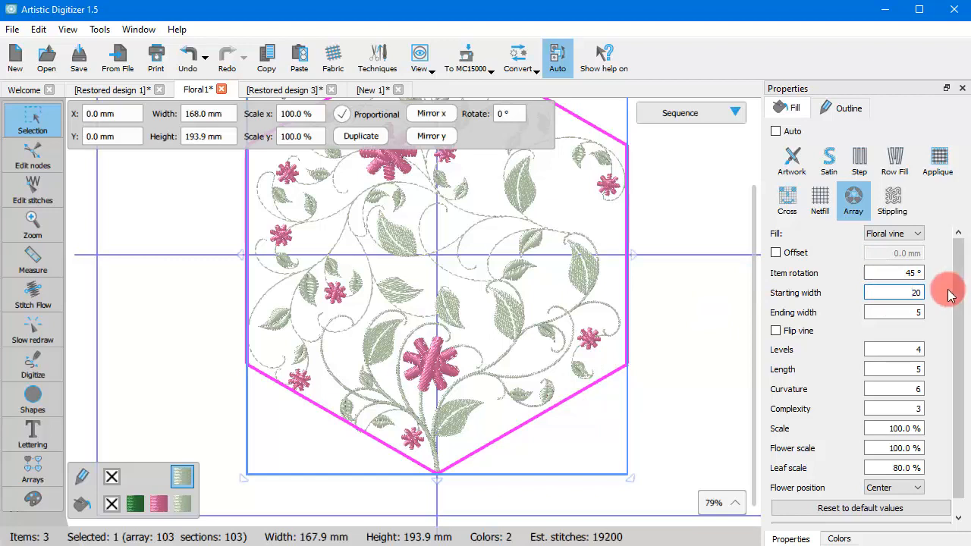
{"action": "left_click_drag", "start_coordinate": [900, 290], "coordinate": [945, 293]}
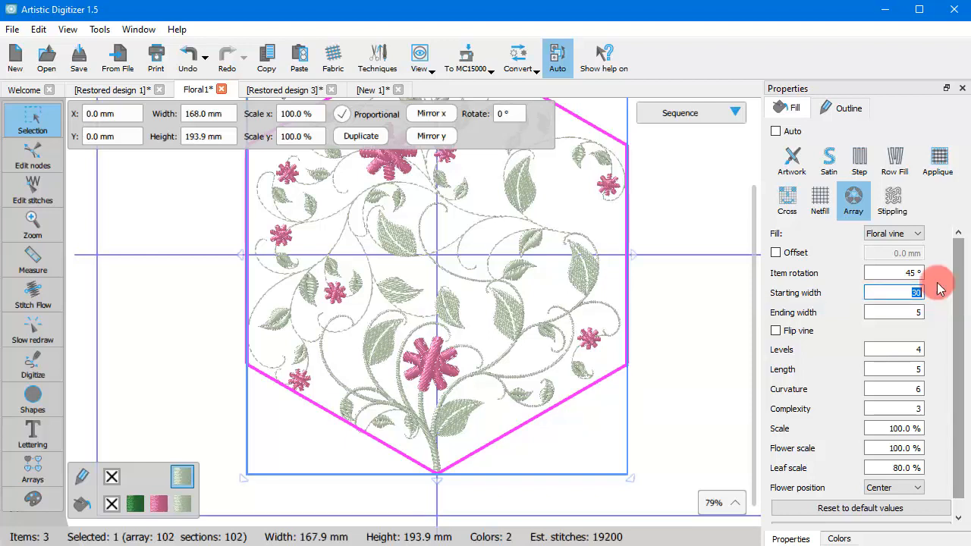
{"action": "key", "text": "Tab"}
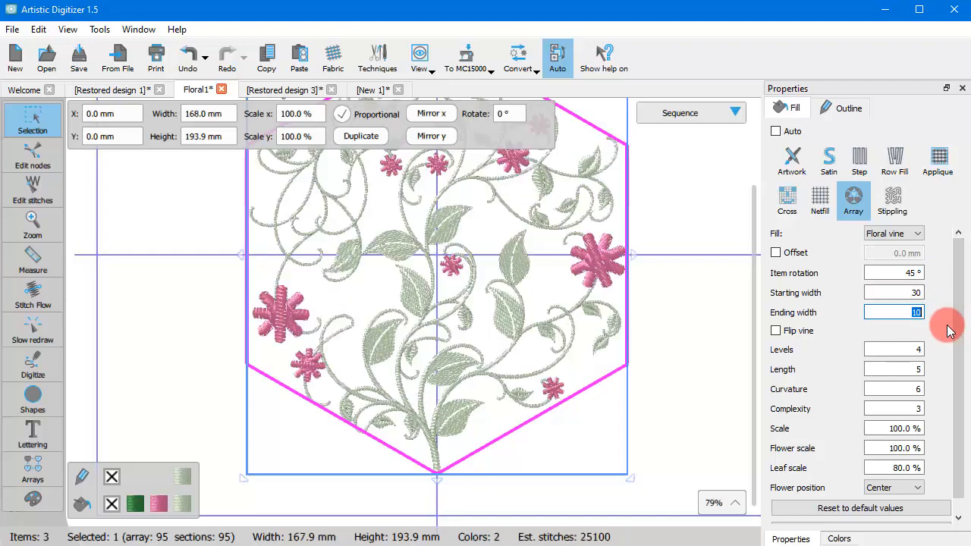
{"action": "scroll", "coordinate": [394, 277], "scroll_direction": "up", "scroll_amount": 3}
{"action": "scroll", "coordinate": [251, 203], "scroll_direction": "down", "scroll_amount": 5}
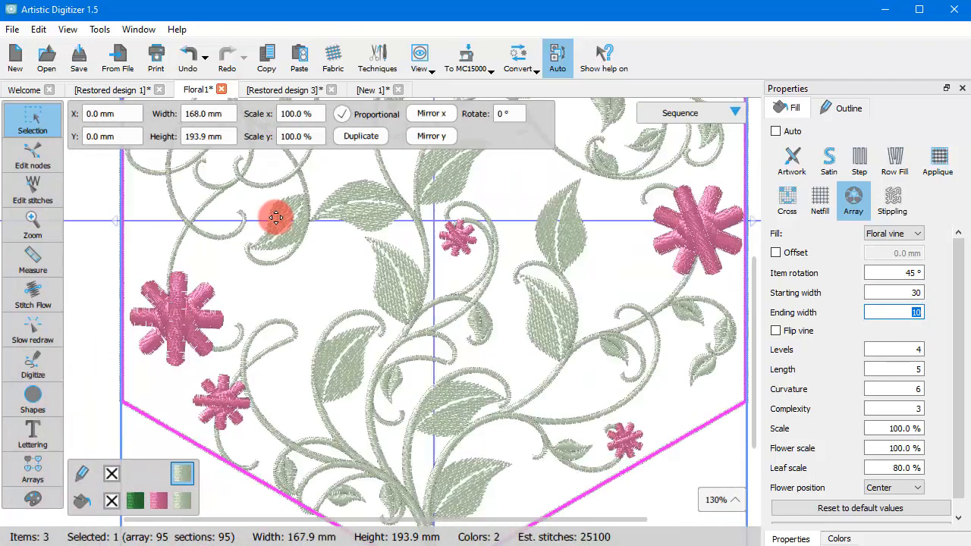
{"action": "scroll", "coordinate": [382, 291], "scroll_direction": "up", "scroll_amount": 6}
{"action": "scroll", "coordinate": [381, 292], "scroll_direction": "down", "scroll_amount": 3}
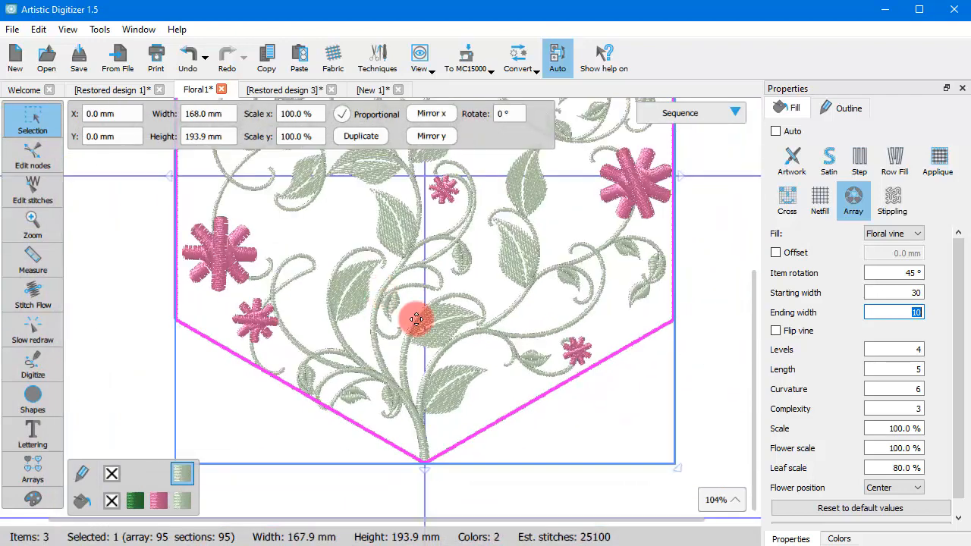
Try the Flip vine option on the hexagon's array and switch it back off.
{"action": "left_click", "coordinate": [778, 335]}
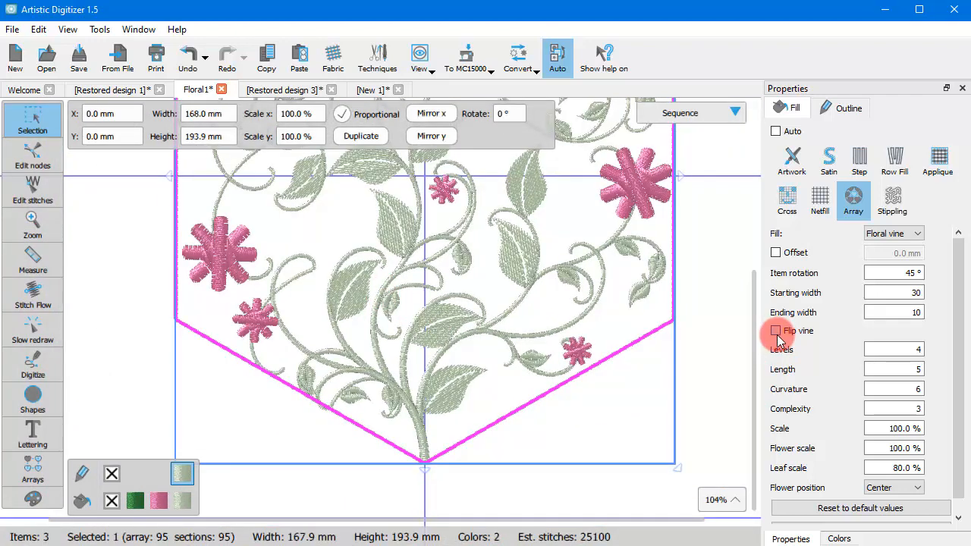
{"action": "left_click", "coordinate": [777, 334]}
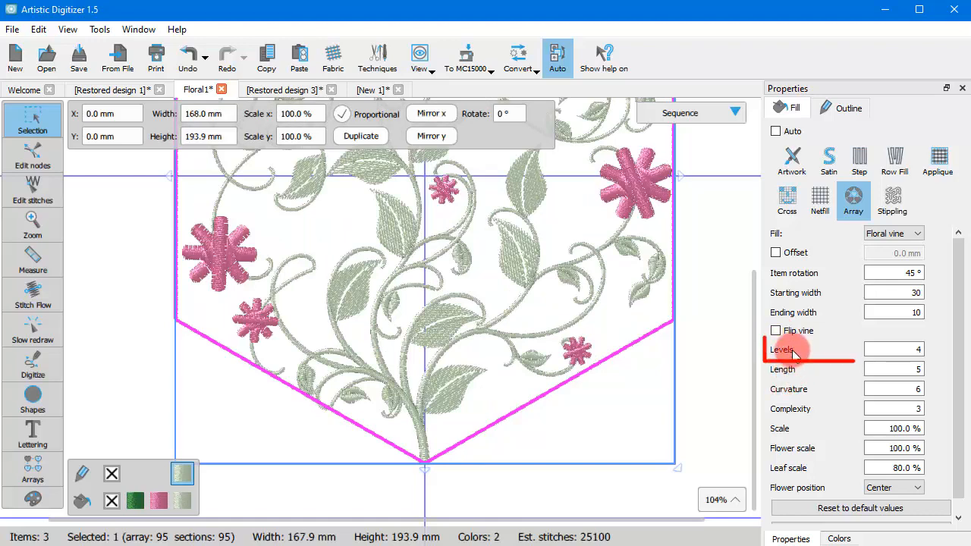
Set the number of vine levels in the hexagon's array to 3.
{"action": "double_click", "coordinate": [919, 352]}
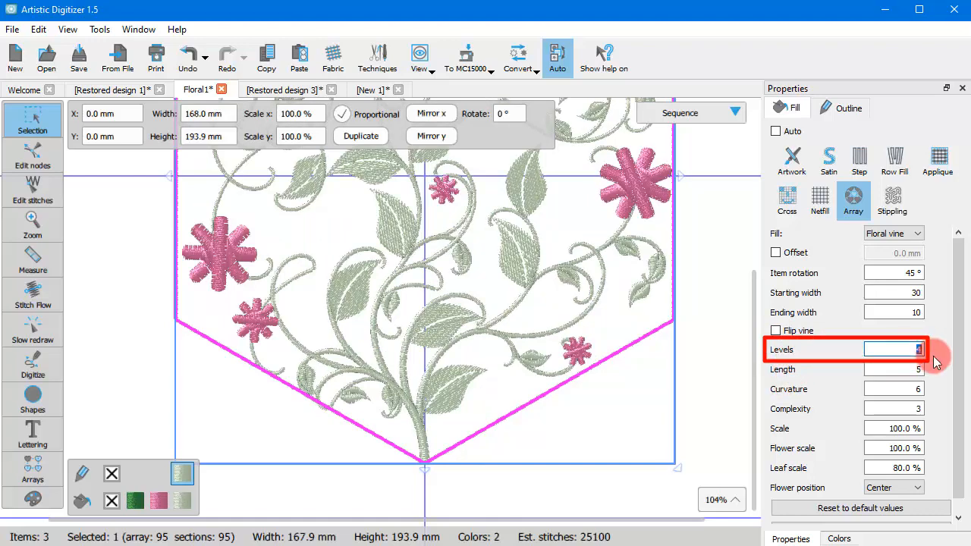
{"action": "type", "text": "3"}
{"action": "key", "text": "Return"}
{"action": "scroll", "coordinate": [598, 364], "scroll_direction": "down", "scroll_amount": 5}
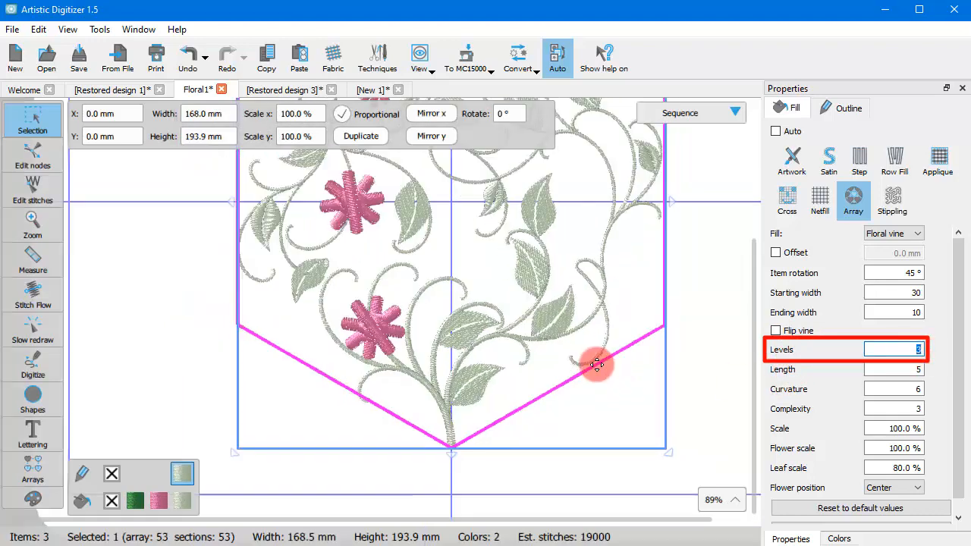
{"action": "scroll", "coordinate": [422, 185], "scroll_direction": "up", "scroll_amount": 2}
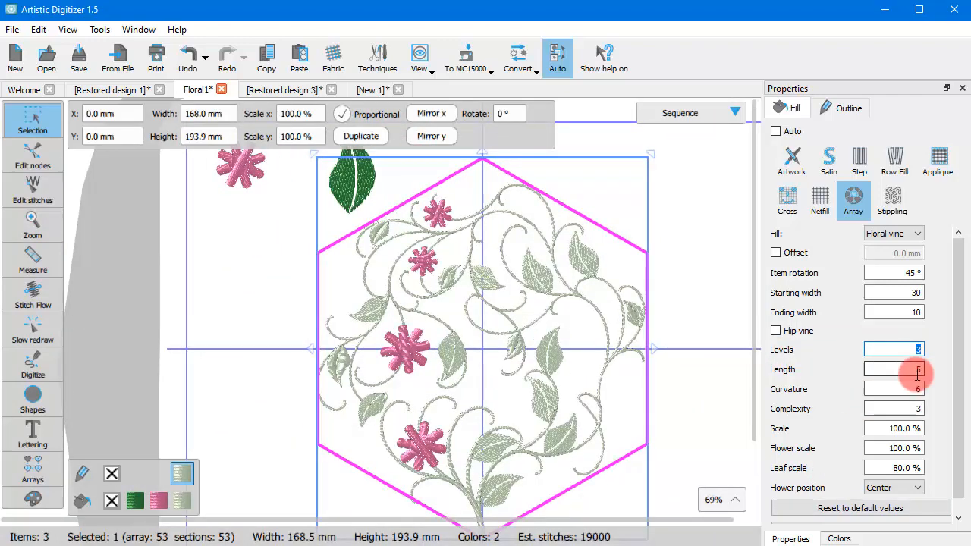
Try 2 levels for the floral vine and set the levels back to 4.
{"action": "left_click", "coordinate": [917, 349]}
{"action": "type", "text": "4"}
{"action": "key", "text": "Return"}
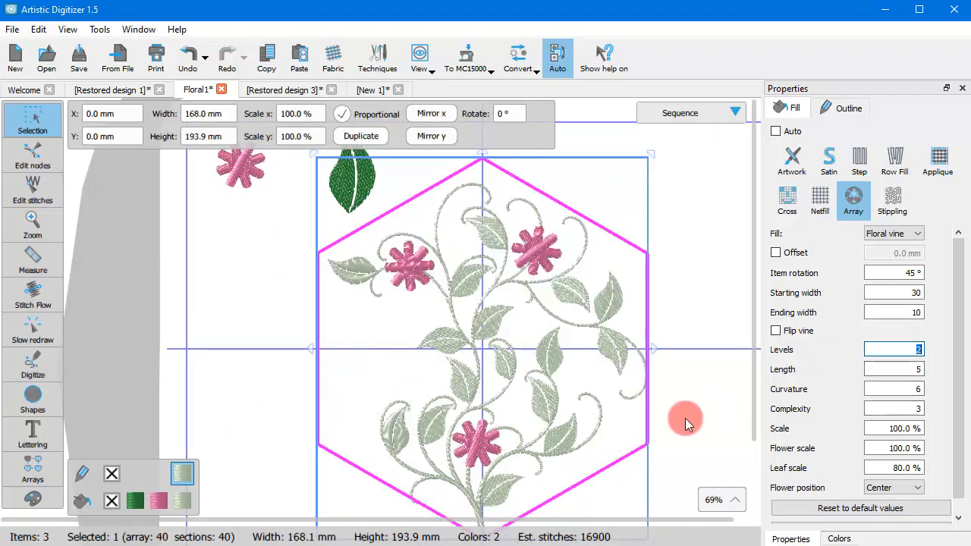
{"action": "left_click", "coordinate": [898, 349]}
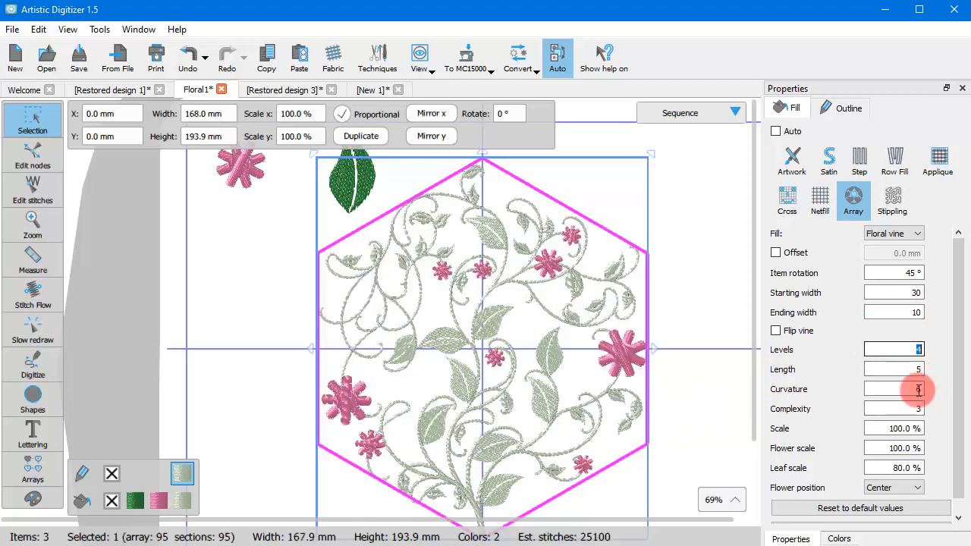
Set the floral vine's length to 4 and its curvature to 4.
{"action": "left_click", "coordinate": [918, 372]}
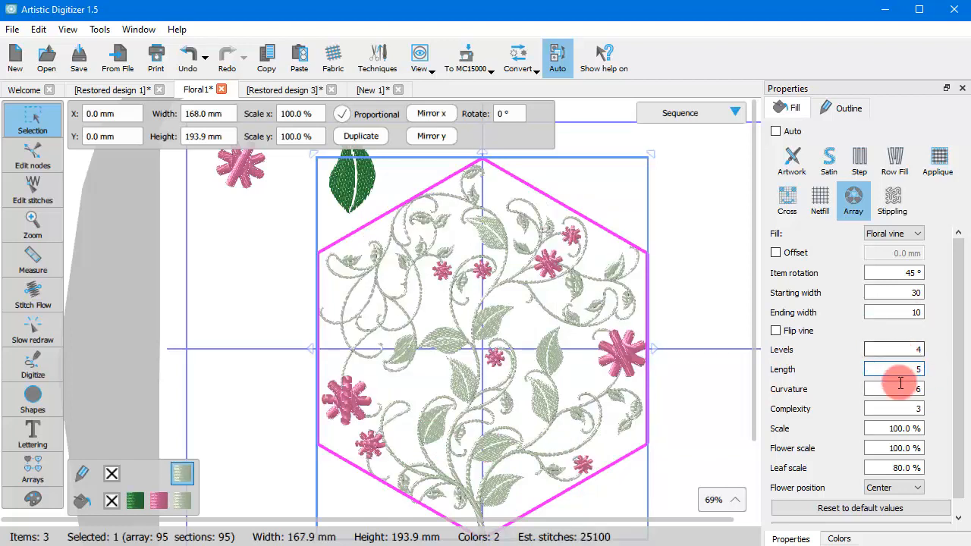
{"action": "double_click", "coordinate": [915, 372]}
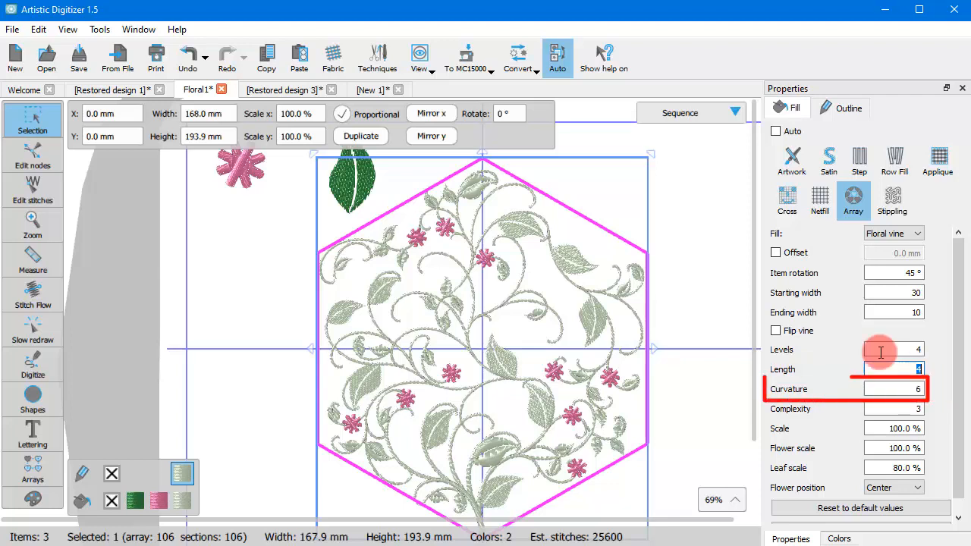
{"action": "left_click", "coordinate": [915, 389]}
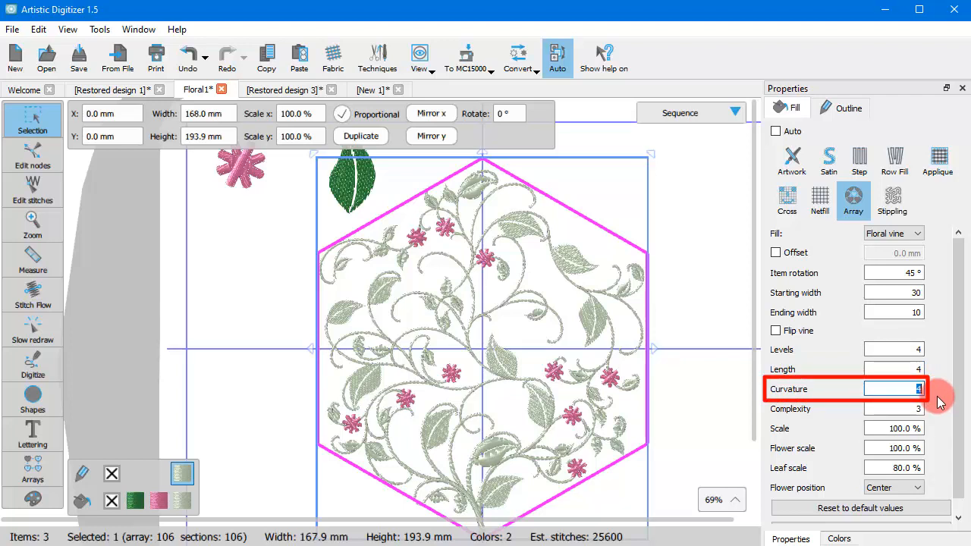
Set the floral vine's complexity to 1 and its scale to 80 %.
{"action": "key", "text": "Return"}
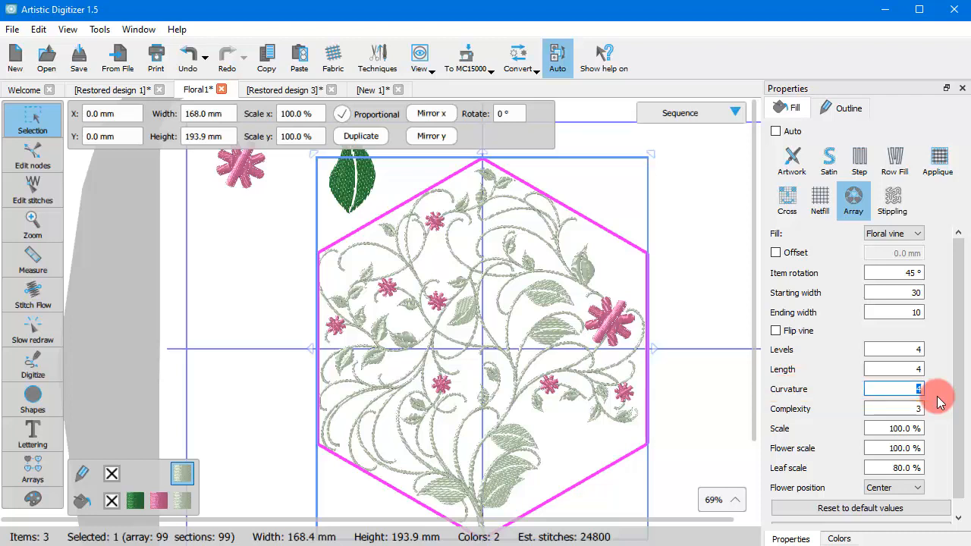
{"action": "left_click", "coordinate": [888, 408]}
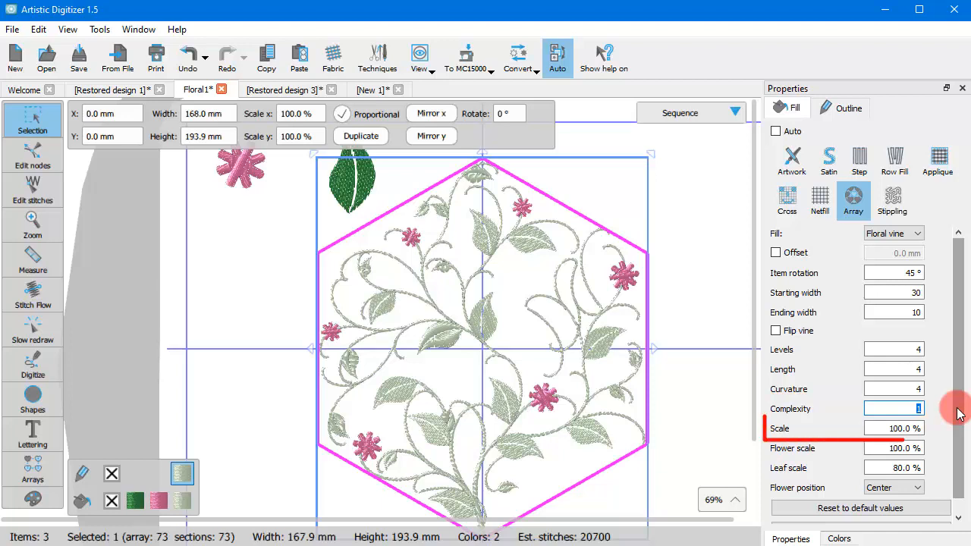
{"action": "double_click", "coordinate": [896, 429]}
{"action": "left_click_drag", "start_coordinate": [918, 428], "coordinate": [949, 440]}
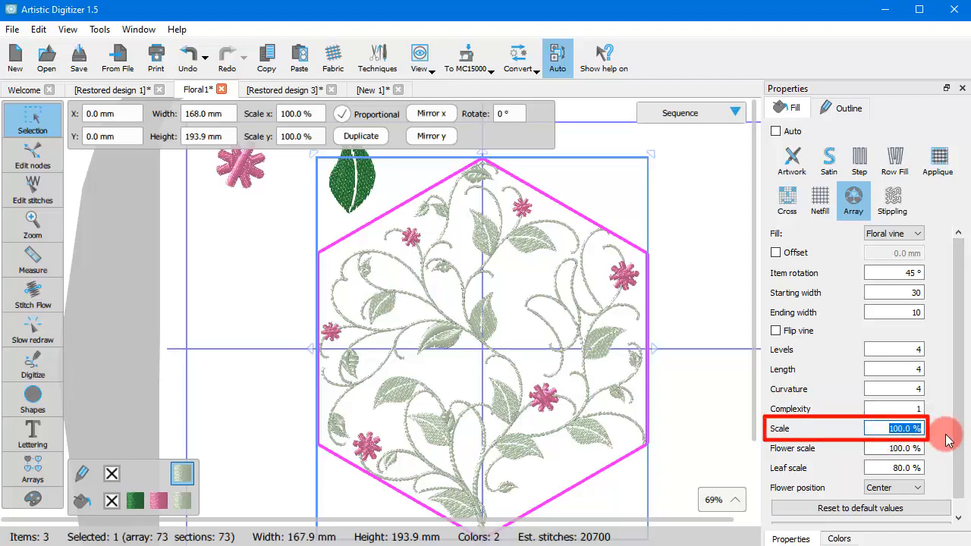
{"action": "type", "text": "80"}
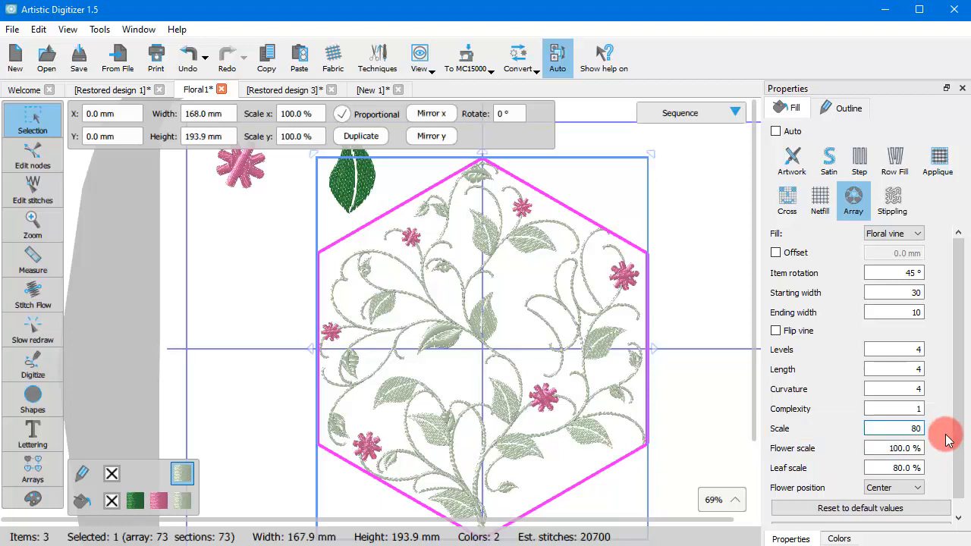
{"action": "key", "text": "Return"}
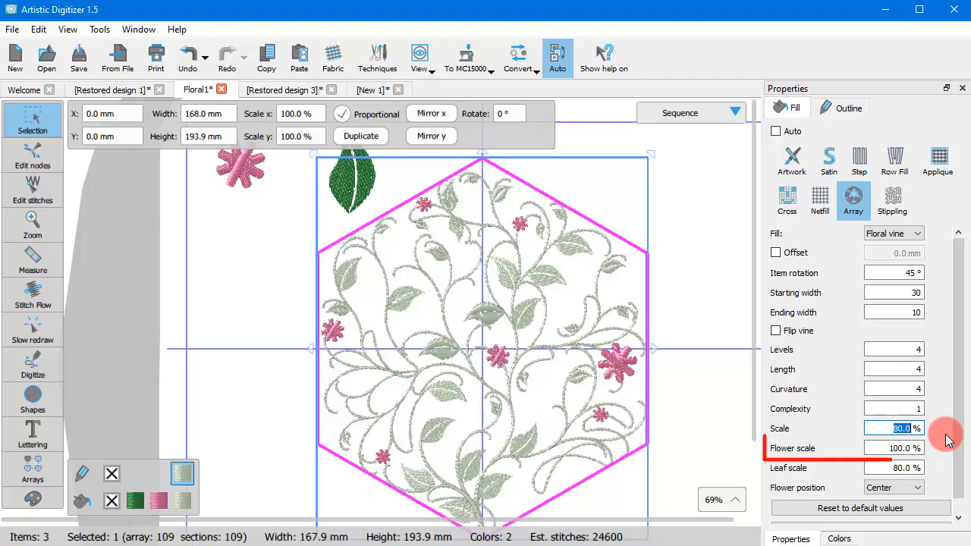
Set both the flower scale and the leaf scale of the hexagon's floral vine to 75 %.
{"action": "key", "text": "Tab"}
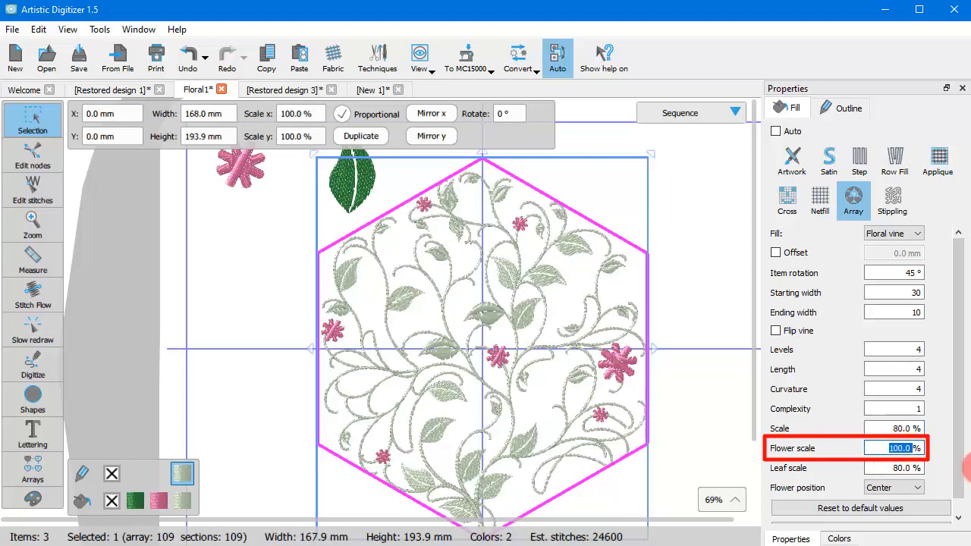
{"action": "type", "text": "75"}
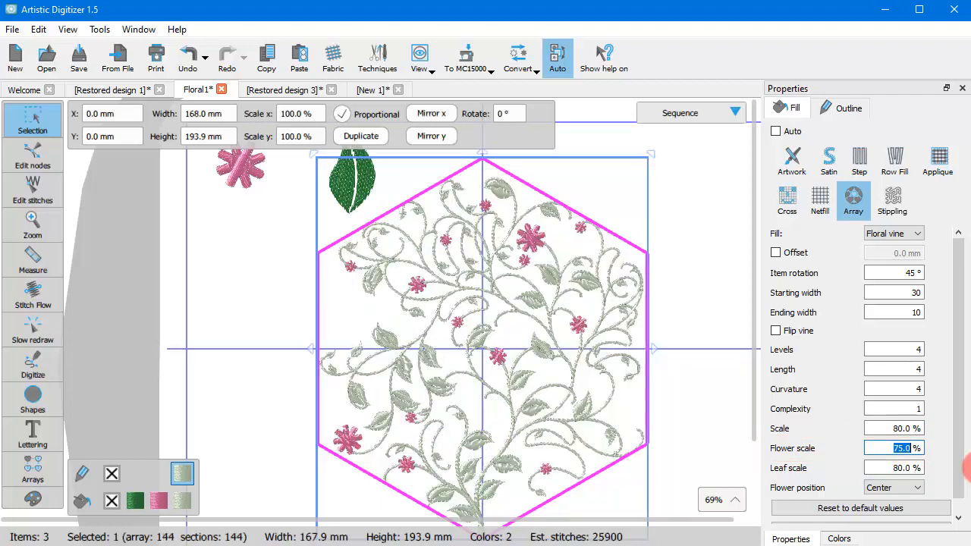
{"action": "key", "text": "Tab"}
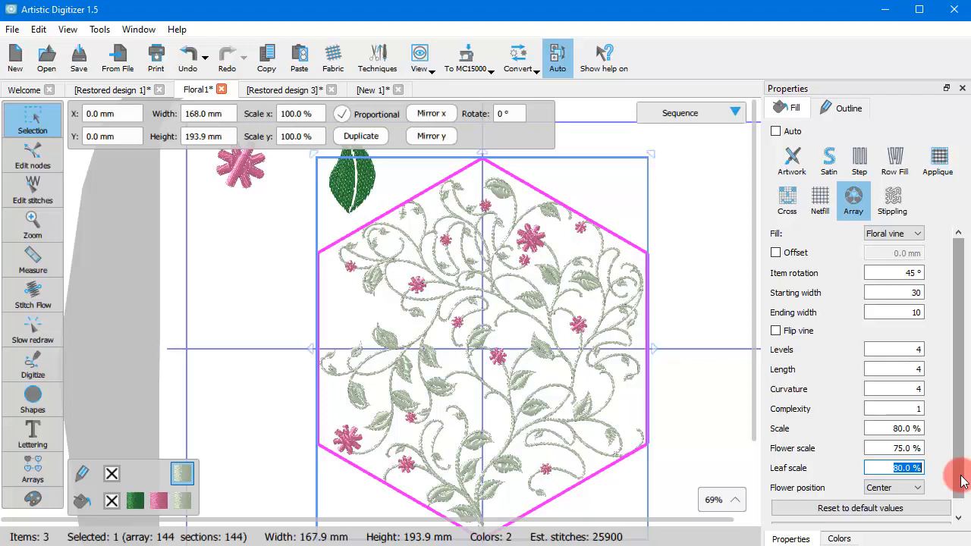
{"action": "type", "text": "75"}
{"action": "key", "text": "Return"}
Set the flower position of the hexagon's floral vine to Center.
{"action": "scroll", "coordinate": [512, 376], "scroll_direction": "up", "scroll_amount": 5}
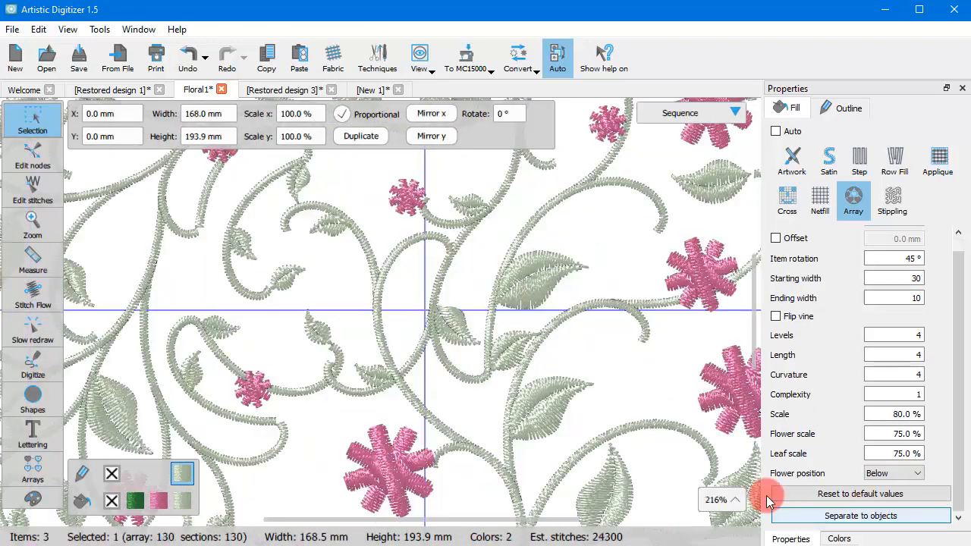
{"action": "scroll", "coordinate": [379, 299], "scroll_direction": "down", "scroll_amount": 5}
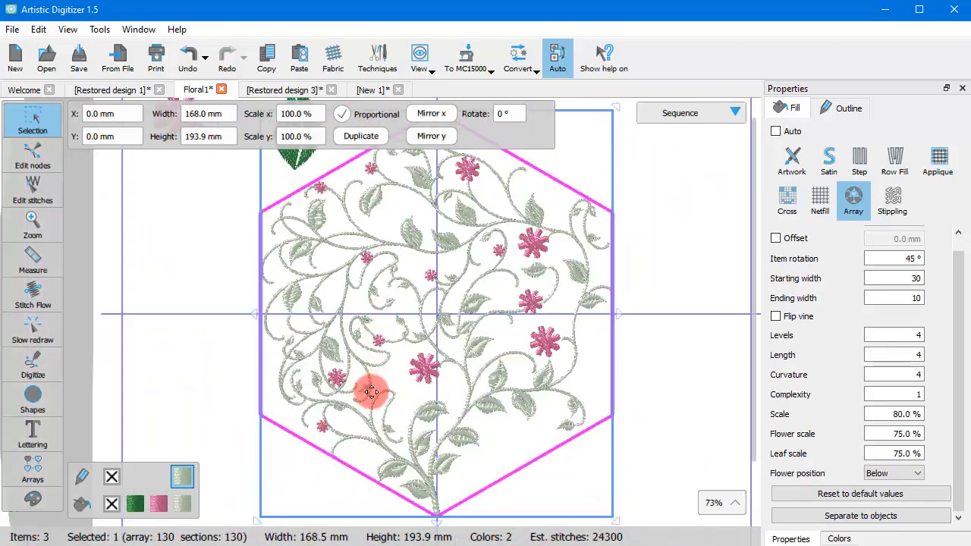
{"action": "left_click", "coordinate": [884, 473]}
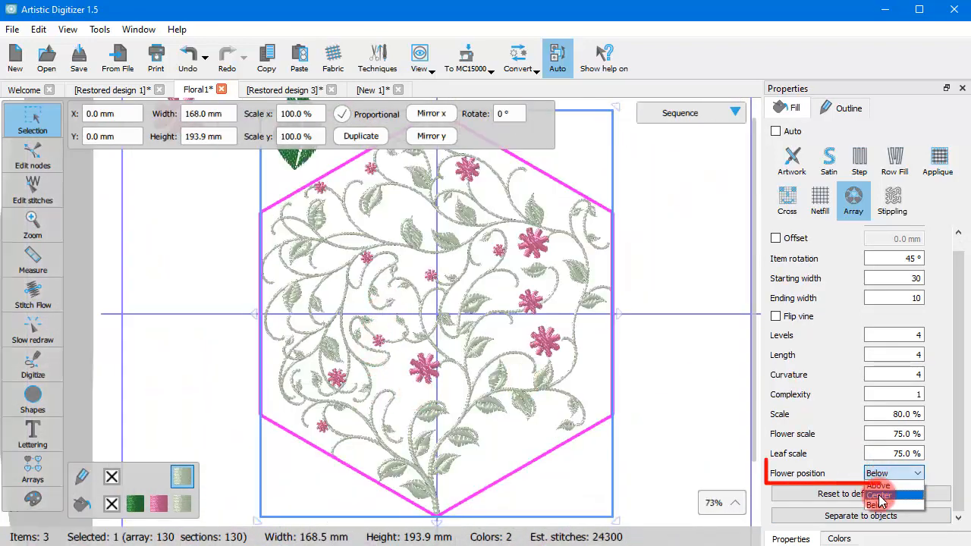
{"action": "left_click", "coordinate": [880, 499]}
{"action": "scroll", "coordinate": [616, 340], "scroll_direction": "up", "scroll_amount": 2}
{"action": "scroll", "coordinate": [574, 371], "scroll_direction": "down", "scroll_amount": 3}
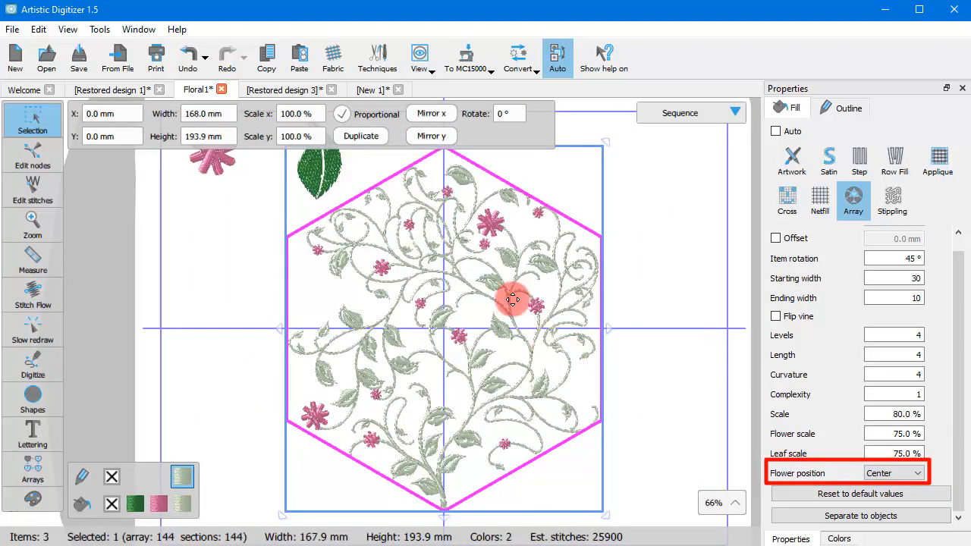
{"action": "scroll", "coordinate": [502, 282], "scroll_direction": "up", "scroll_amount": 2}
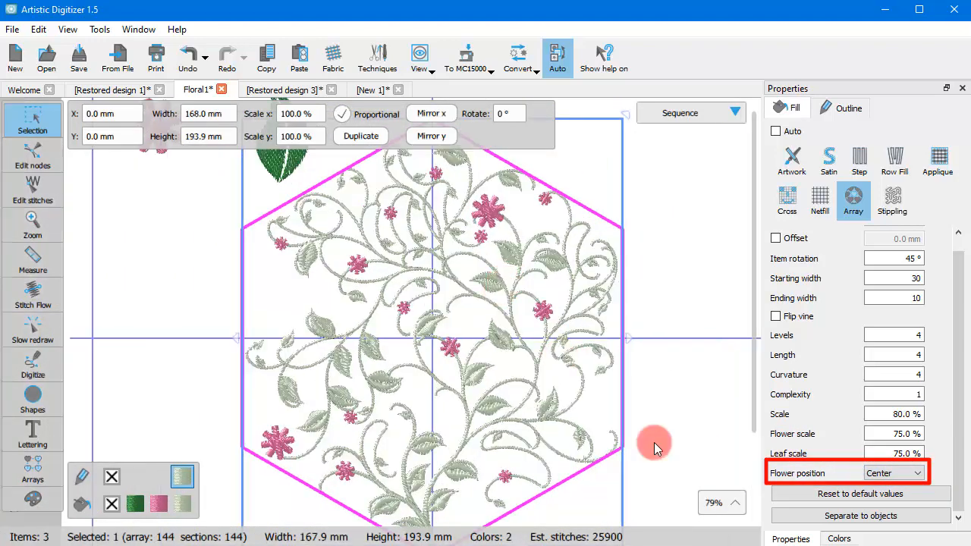
Try the Above flower position for the floral vine and switch it to Below.
{"action": "left_click", "coordinate": [889, 478]}
{"action": "left_click", "coordinate": [886, 492]}
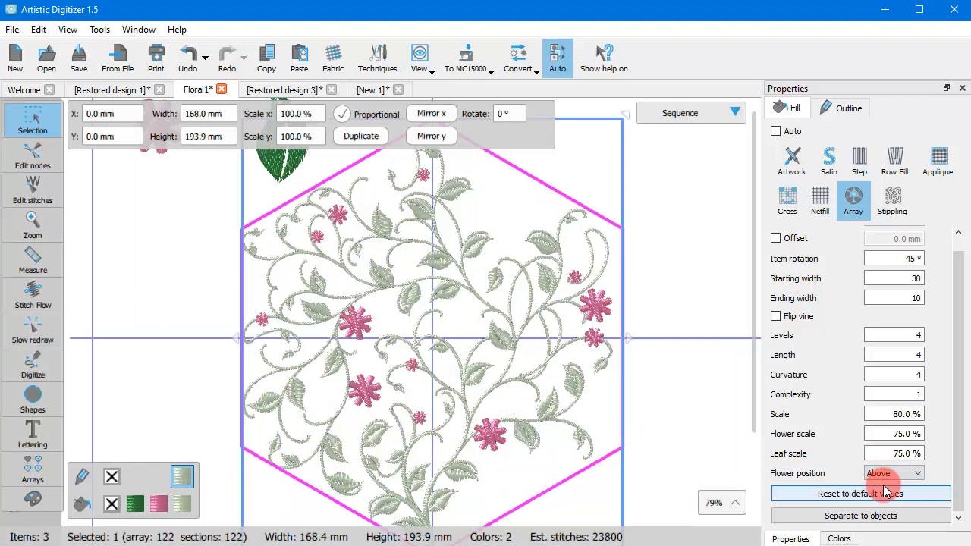
{"action": "left_click", "coordinate": [889, 473]}
{"action": "left_click", "coordinate": [884, 514]}
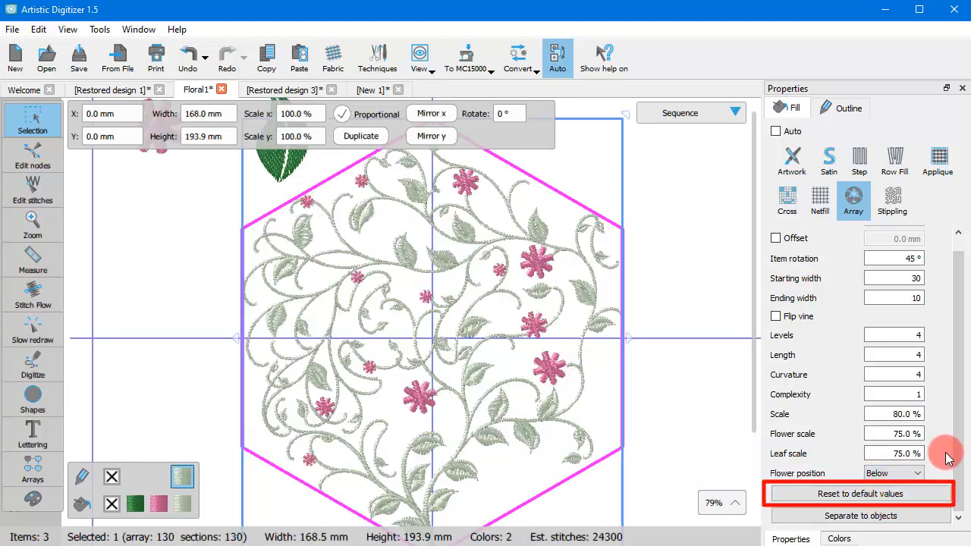
Reset the floral vine's parameters to their default values and separate the array into objects.
{"action": "left_click", "coordinate": [903, 494]}
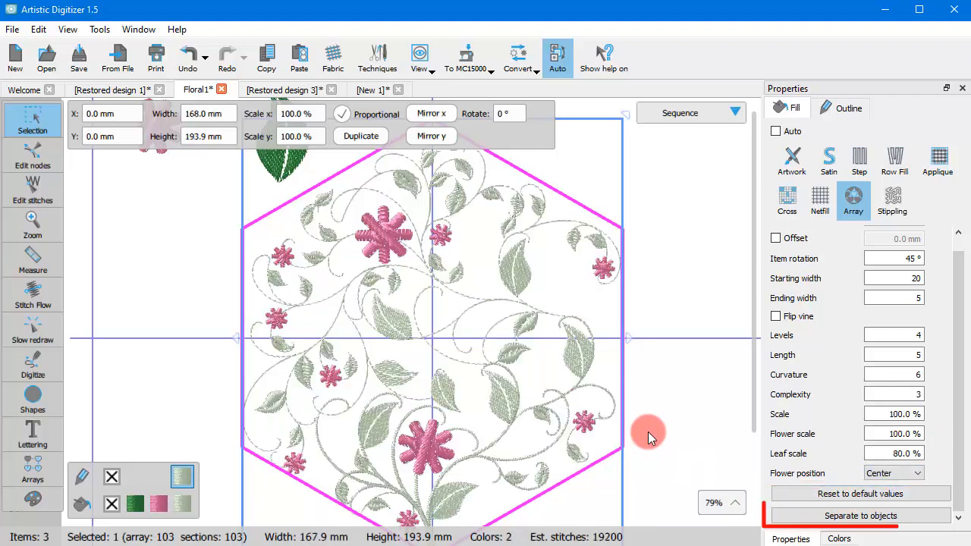
{"action": "left_click", "coordinate": [845, 516]}
Break apart the separated vine objects and select single leaves and the large flower individually.
{"action": "right_click", "coordinate": [513, 304]}
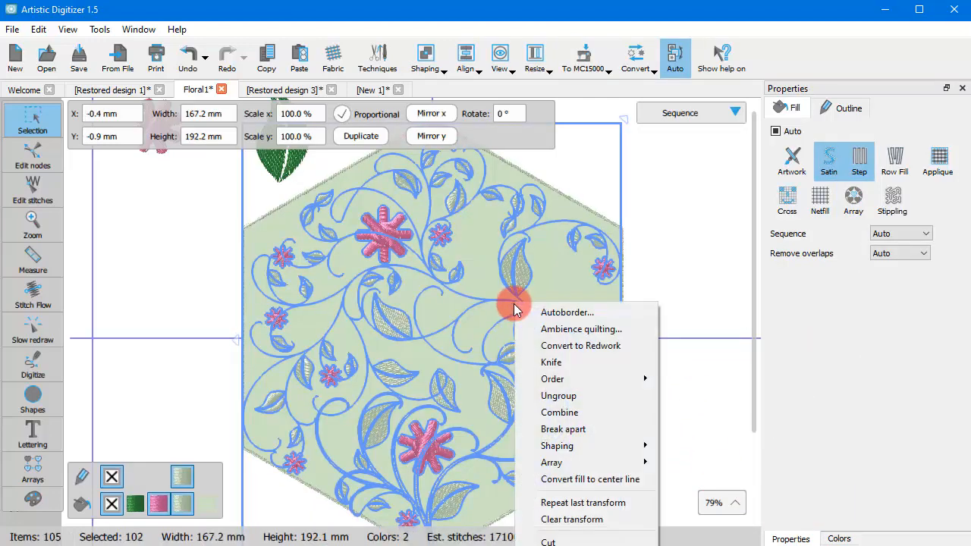
{"action": "left_click", "coordinate": [560, 428]}
{"action": "left_click", "coordinate": [586, 383]}
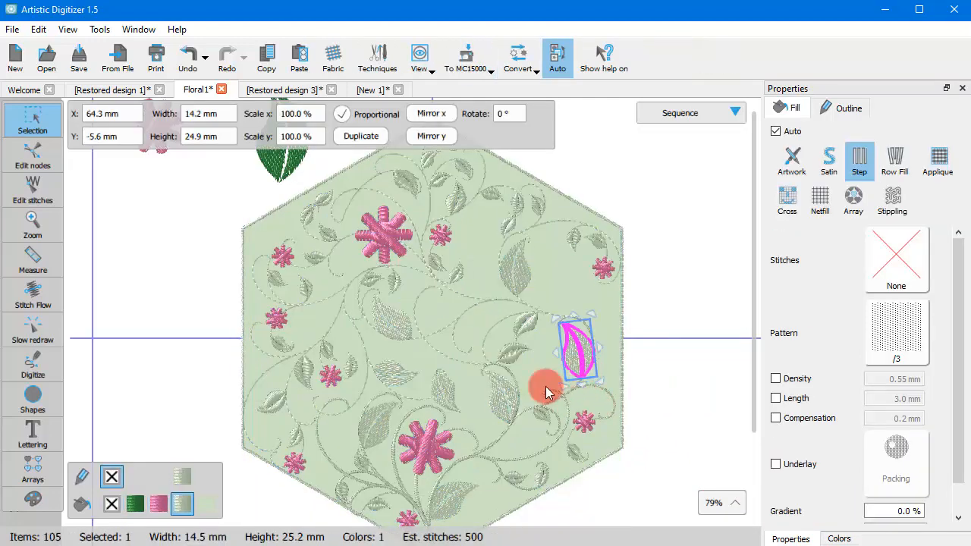
{"action": "left_click", "coordinate": [523, 275]}
{"action": "left_click", "coordinate": [384, 232]}
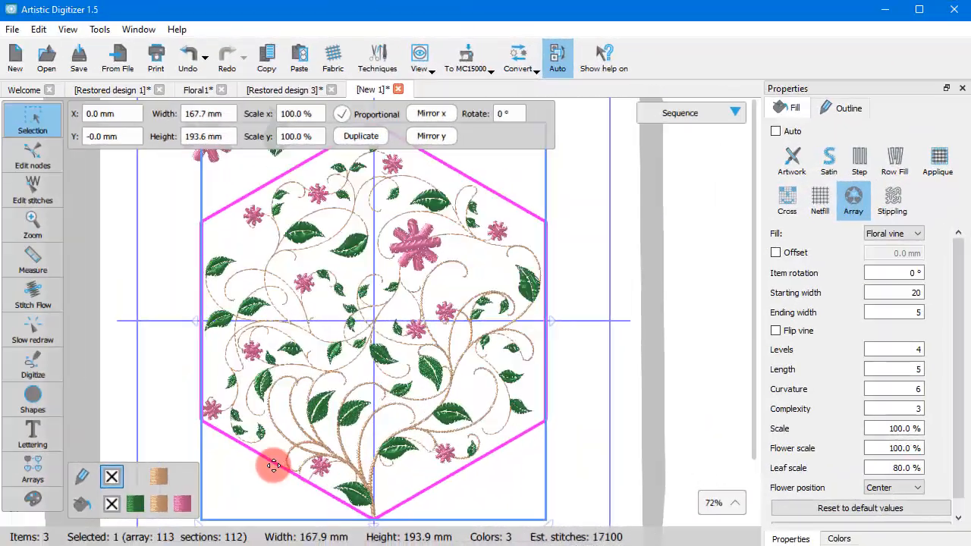
In the New 1 design, draw a Stitch Flow stem from the hexagon's lowest corner straight up into the vine.
{"action": "scroll", "coordinate": [269, 462], "scroll_direction": "up", "scroll_amount": 1}
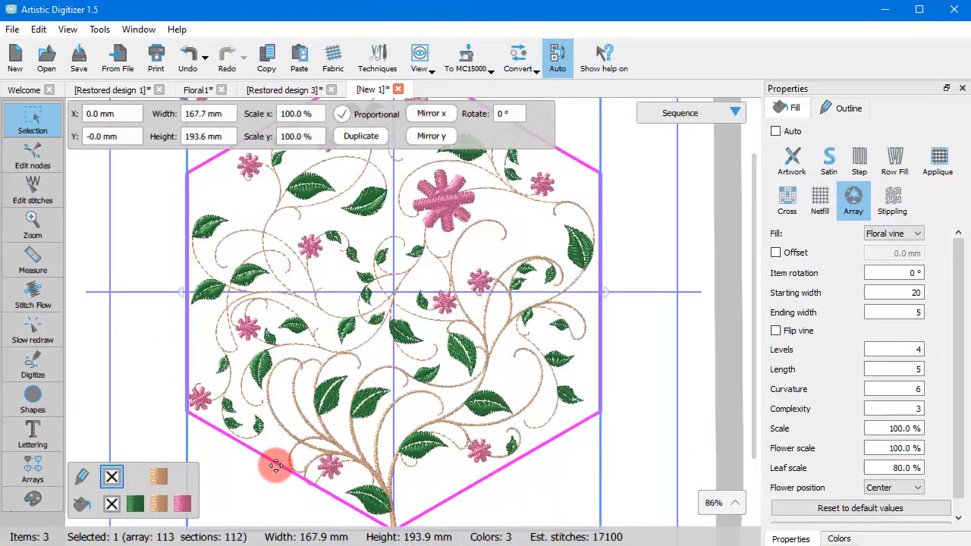
{"action": "scroll", "coordinate": [300, 464], "scroll_direction": "up", "scroll_amount": 1}
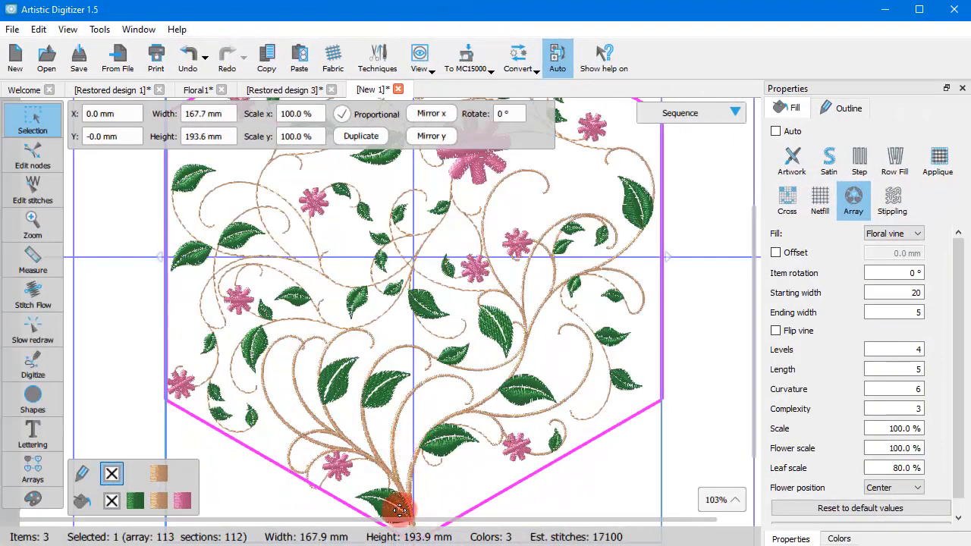
{"action": "scroll", "coordinate": [402, 406], "scroll_direction": "down", "scroll_amount": 2}
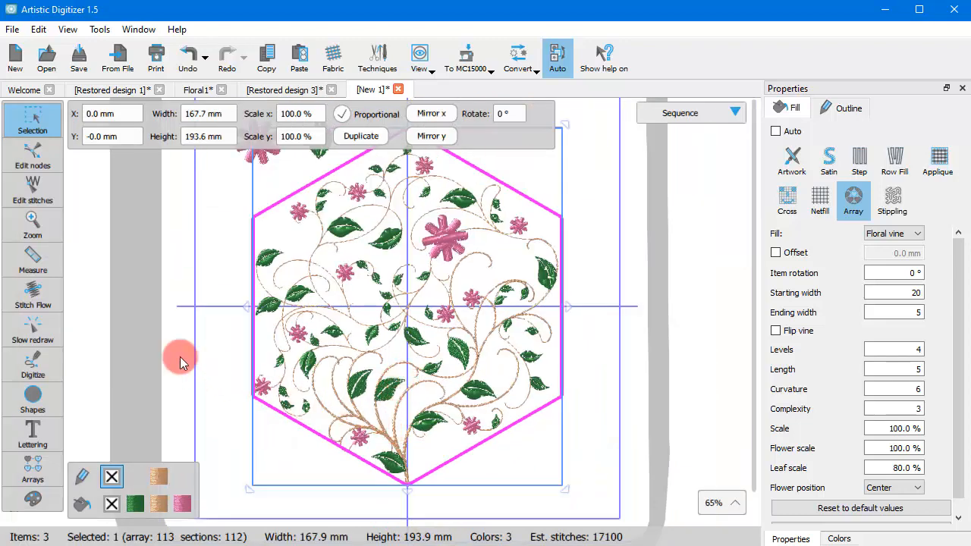
{"action": "left_click", "coordinate": [58, 303]}
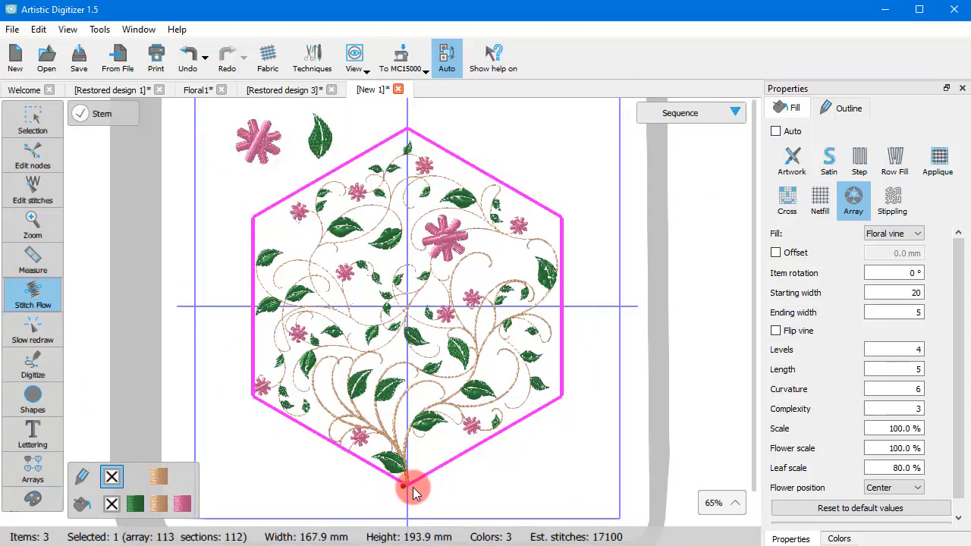
{"action": "left_click_drag", "start_coordinate": [405, 489], "coordinate": [403, 370]}
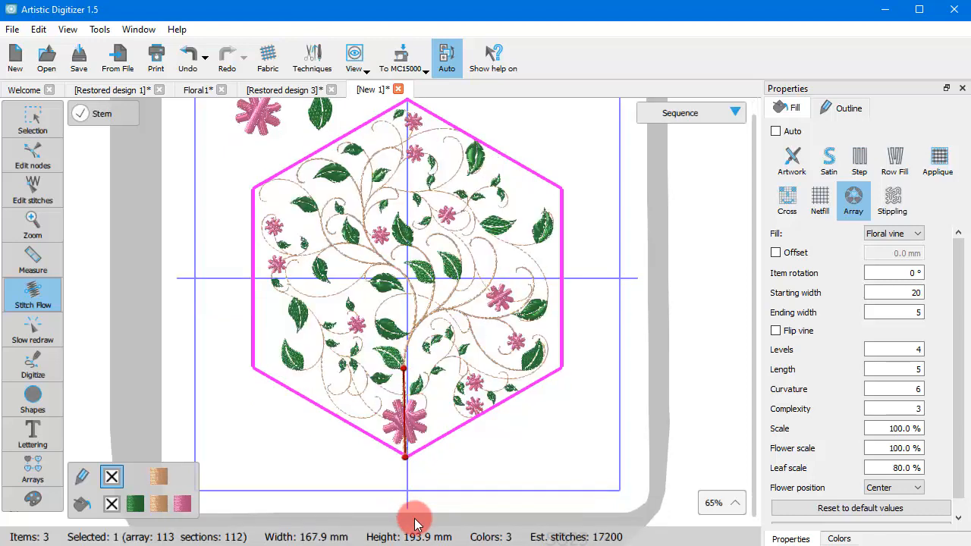
Draw a Stitch Flow stem from the hexagon's lower-left corner diagonally up into the shape.
{"action": "scroll", "coordinate": [421, 449], "scroll_direction": "up", "scroll_amount": 3}
{"action": "scroll", "coordinate": [402, 417], "scroll_direction": "down", "scroll_amount": 2}
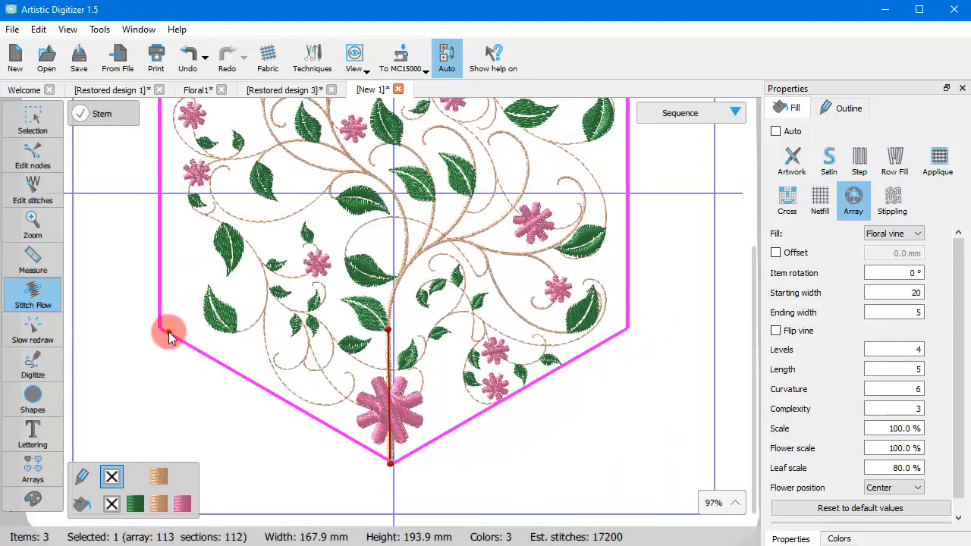
{"action": "left_click_drag", "start_coordinate": [165, 329], "coordinate": [237, 286]}
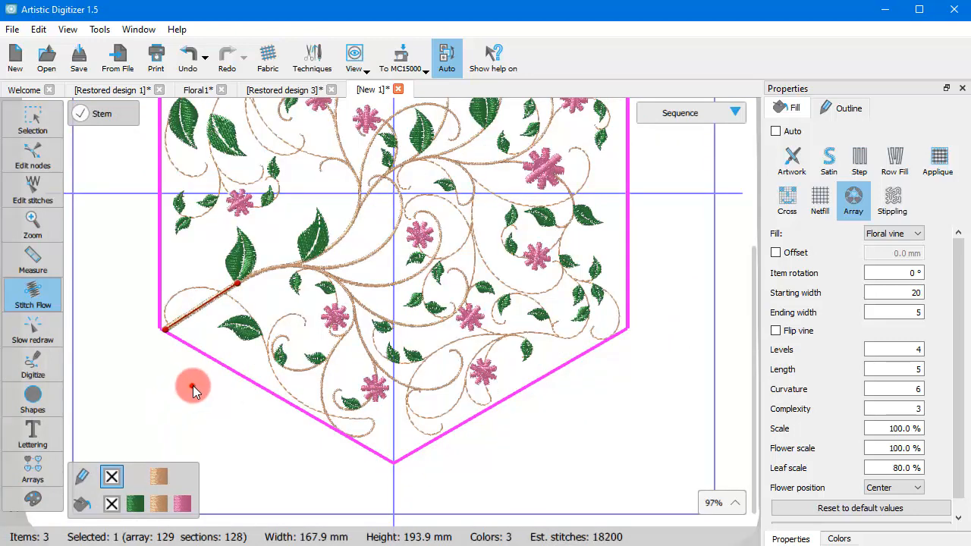